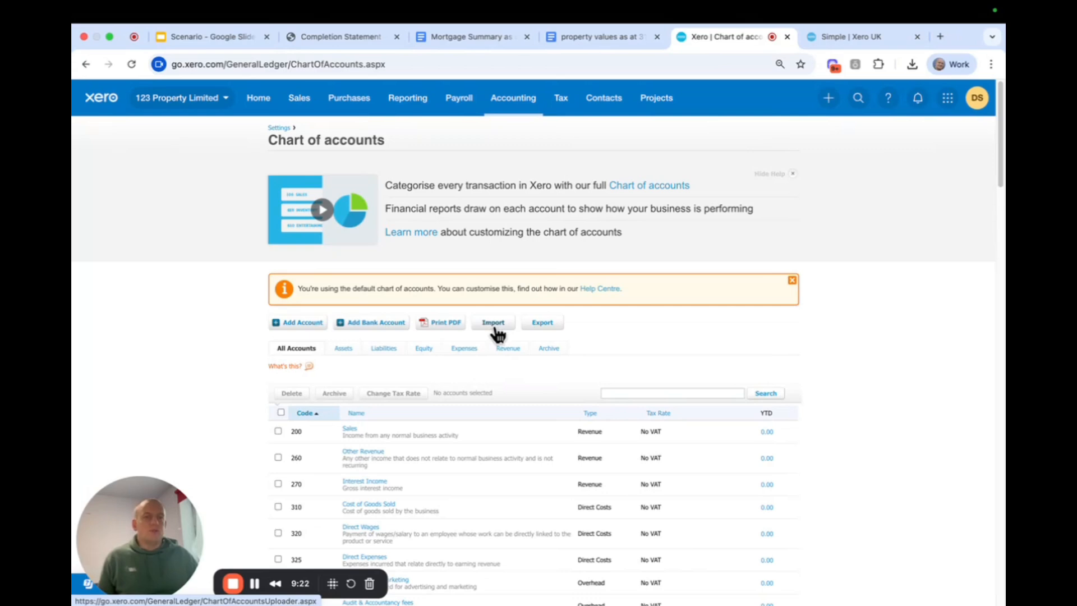
Review the full default chart of accounts and its asset accounts
{"action": "scroll", "coordinate": [498, 335], "scroll_direction": "down", "scroll_amount": 3}
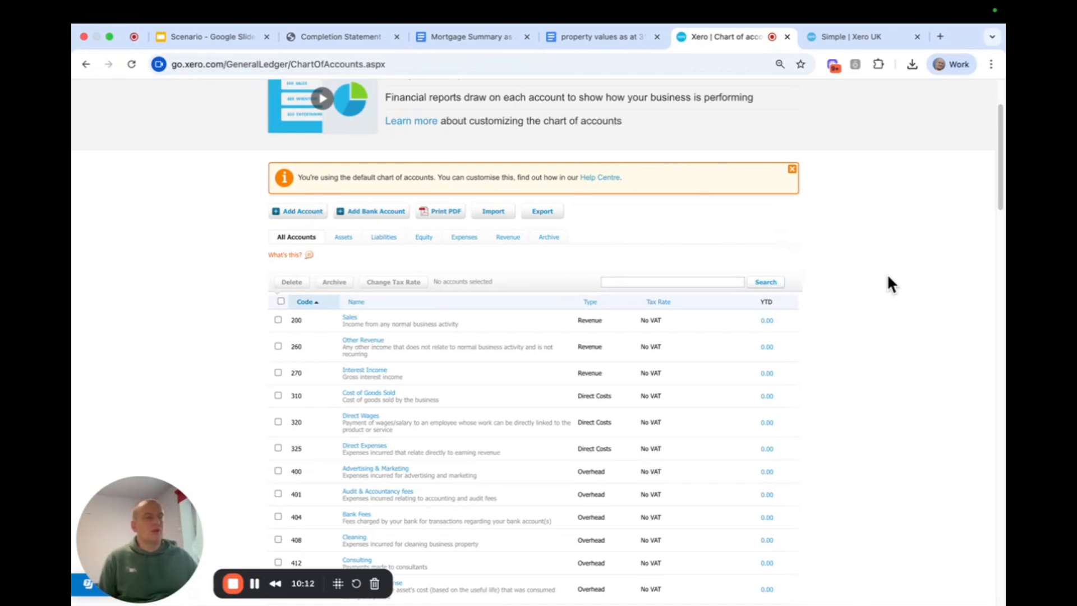
{"action": "scroll", "coordinate": [887, 273], "scroll_direction": "down", "scroll_amount": 3}
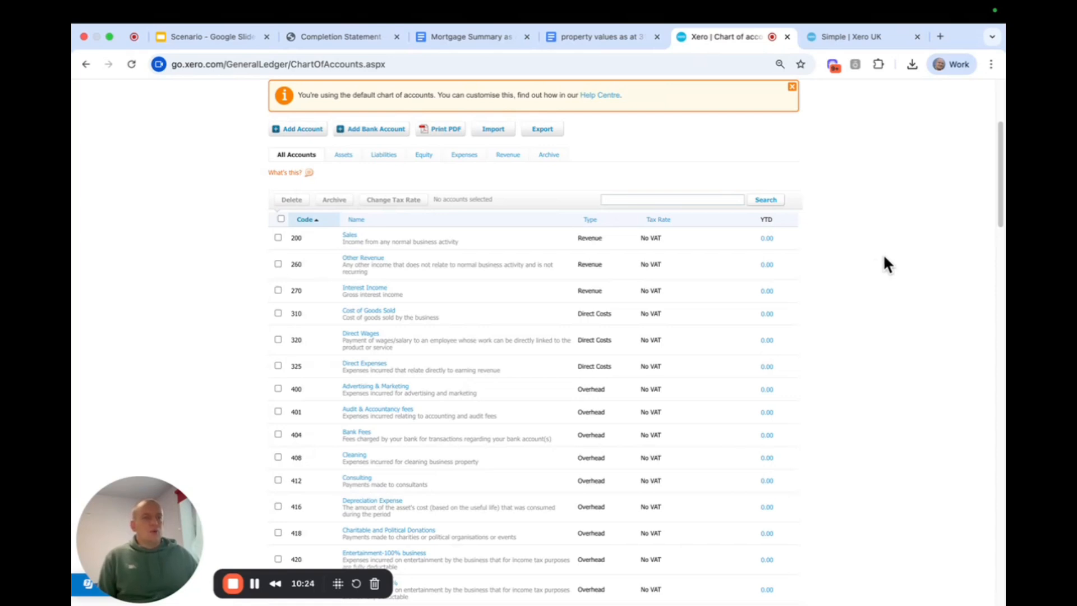
{"action": "scroll", "coordinate": [864, 273], "scroll_direction": "down", "scroll_amount": 1}
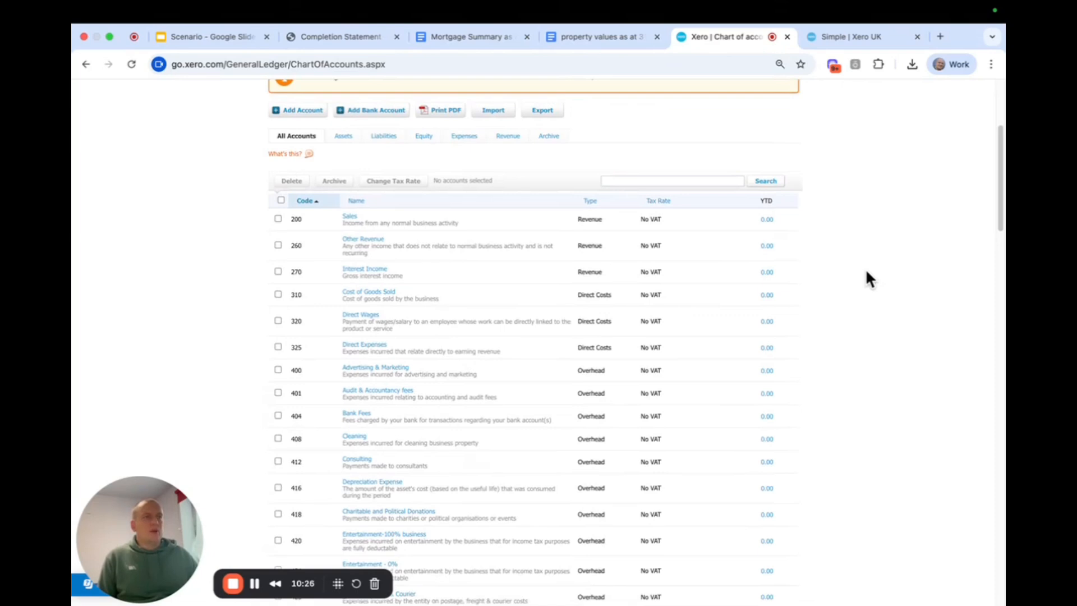
{"action": "scroll", "coordinate": [864, 278], "scroll_direction": "up", "scroll_amount": 1}
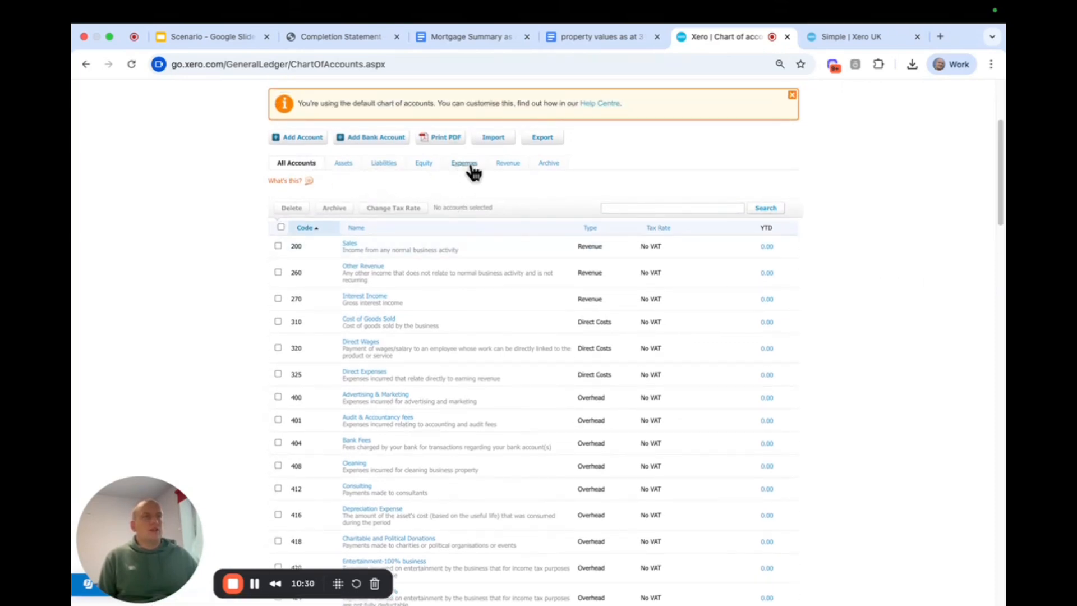
{"action": "left_click", "coordinate": [340, 165]}
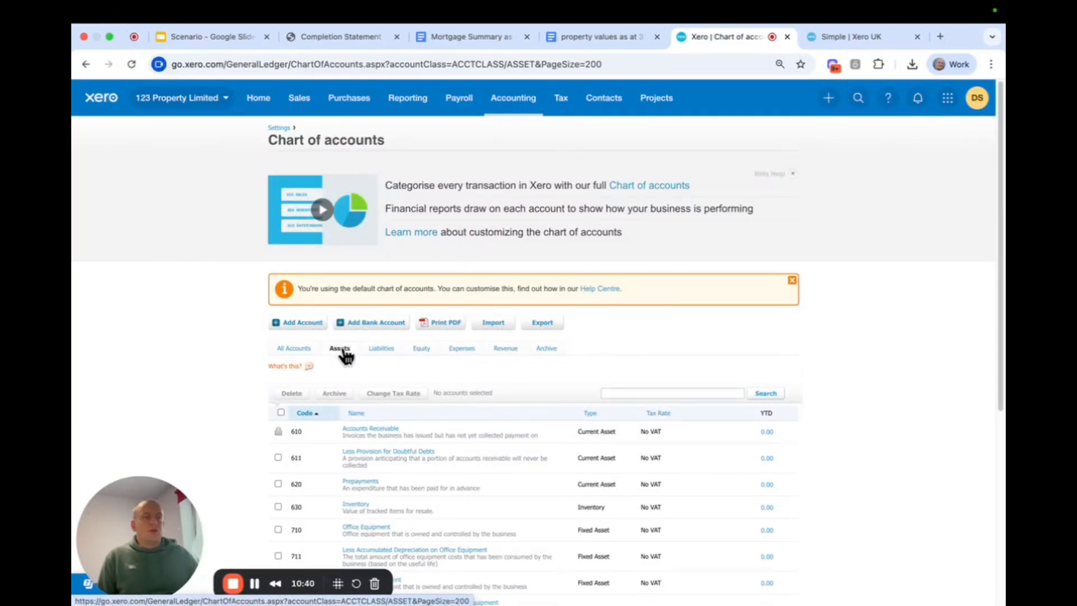
{"action": "scroll", "coordinate": [346, 355], "scroll_direction": "down", "scroll_amount": 1}
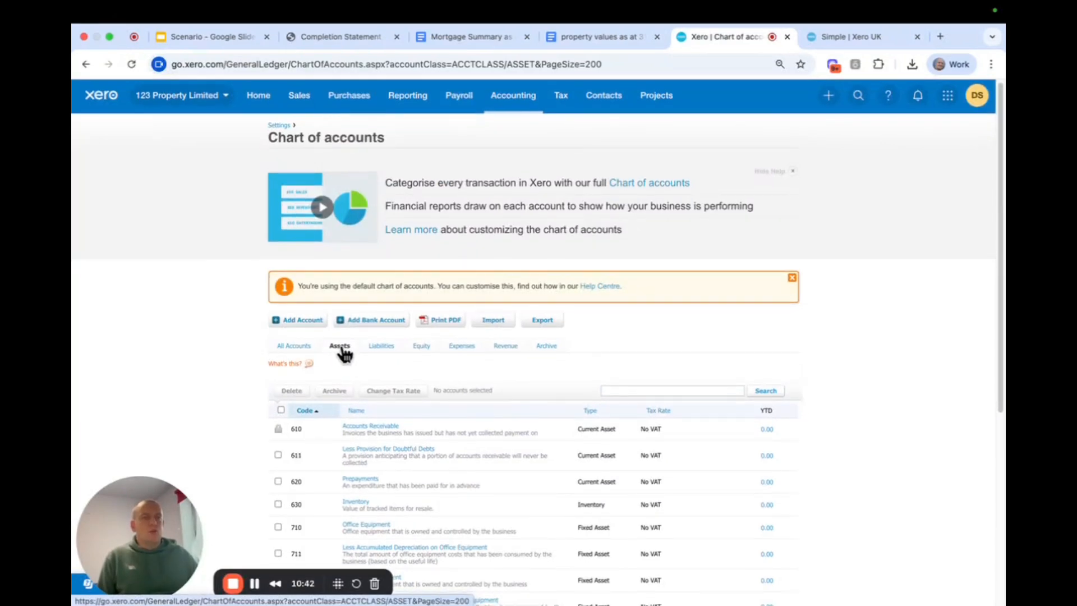
{"action": "scroll", "coordinate": [341, 352], "scroll_direction": "down", "scroll_amount": 1}
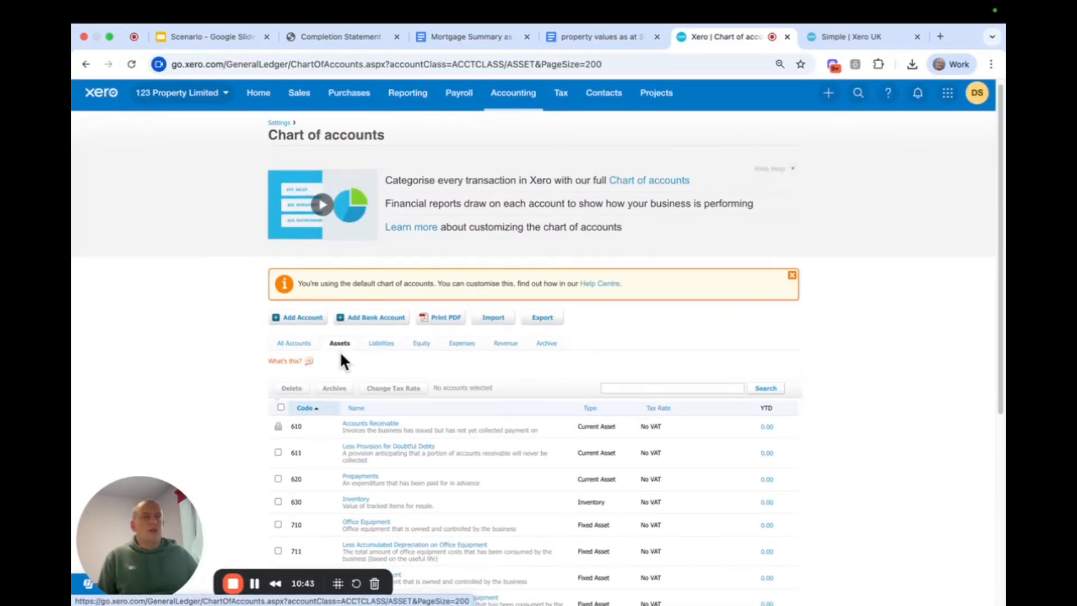
Review the default liability, equity, expense and revenue accounts in the chart of accounts
{"action": "left_click", "coordinate": [387, 345]}
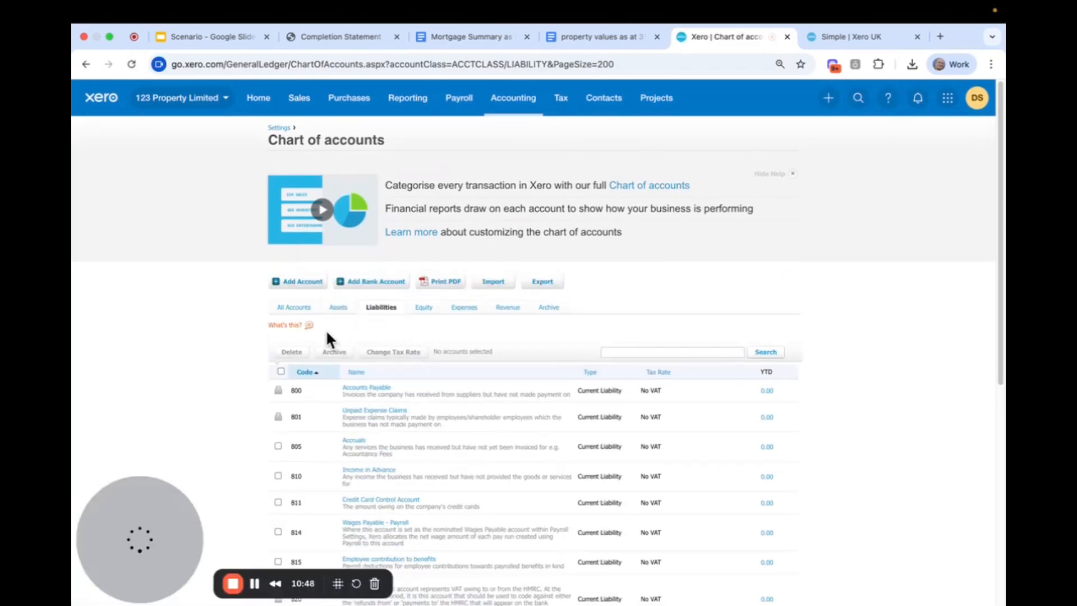
{"action": "scroll", "coordinate": [423, 331], "scroll_direction": "down", "scroll_amount": 4}
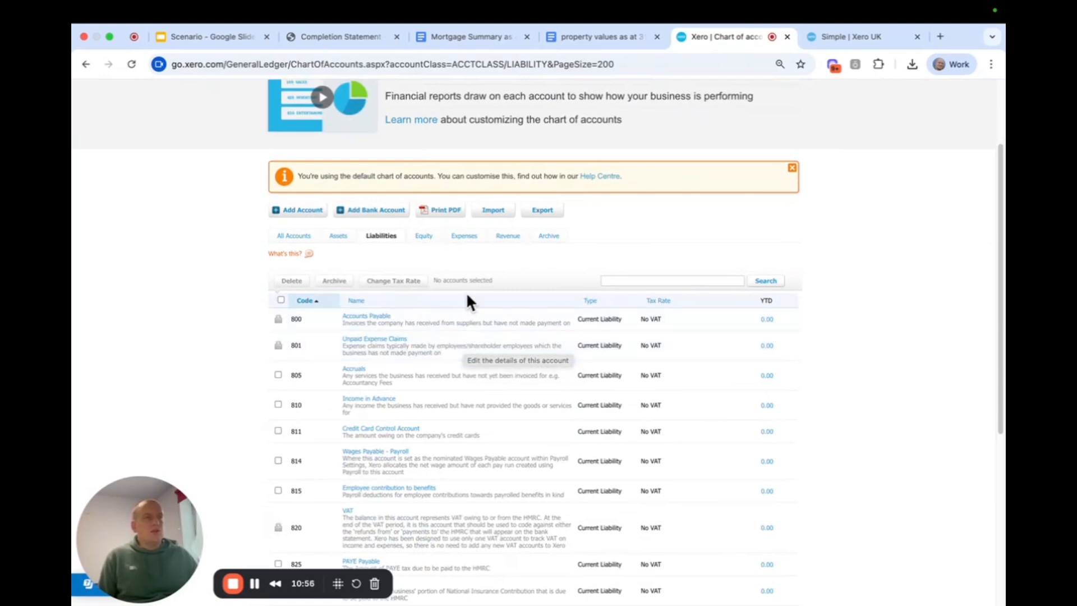
{"action": "left_click", "coordinate": [424, 236]}
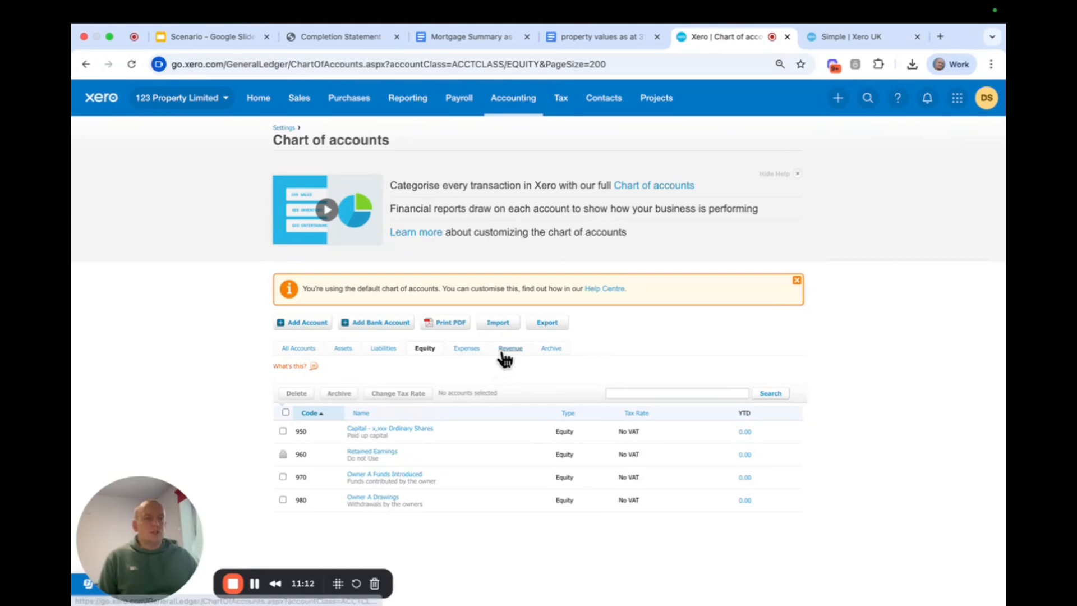
{"action": "left_click", "coordinate": [463, 350]}
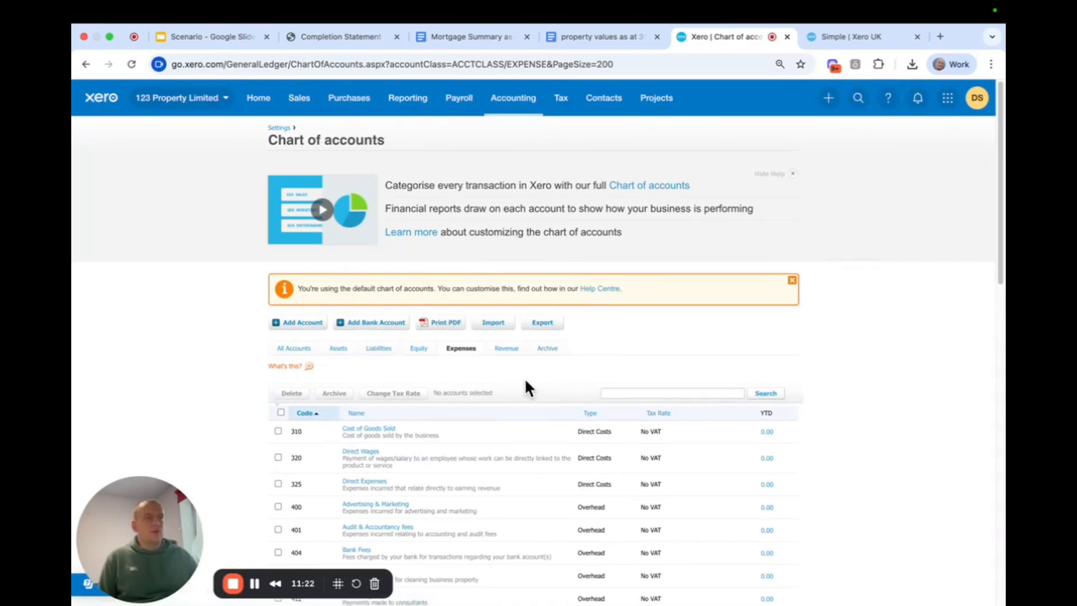
{"action": "left_click", "coordinate": [506, 350]}
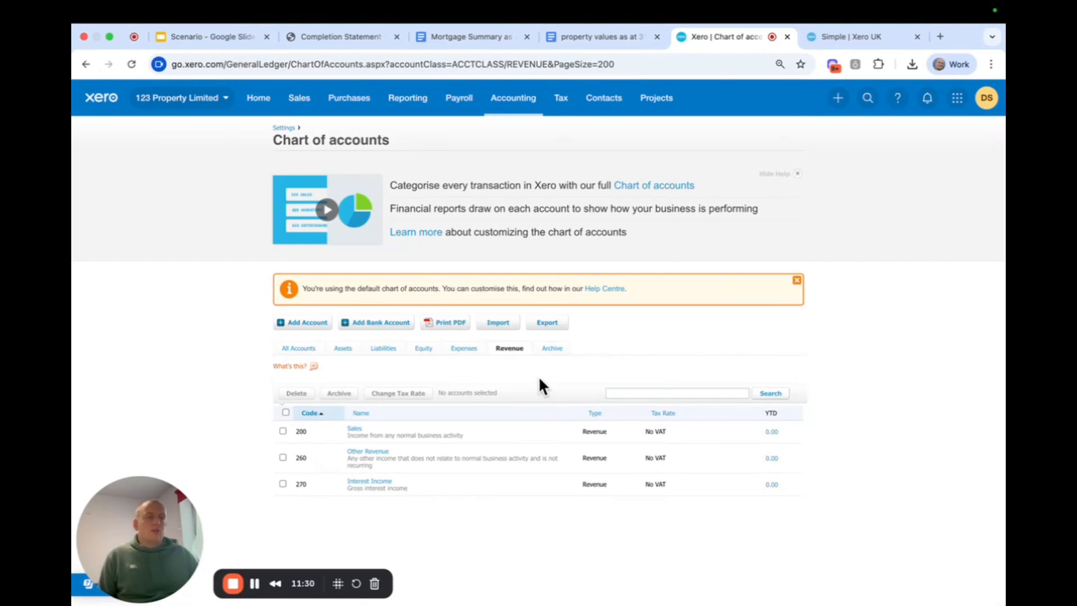
Import the ChartOfAccounts_Property_Investment_v2 CSV file as the new chart of accounts, without account balances, and confirm the imported accounts
{"action": "left_click", "coordinate": [498, 323]}
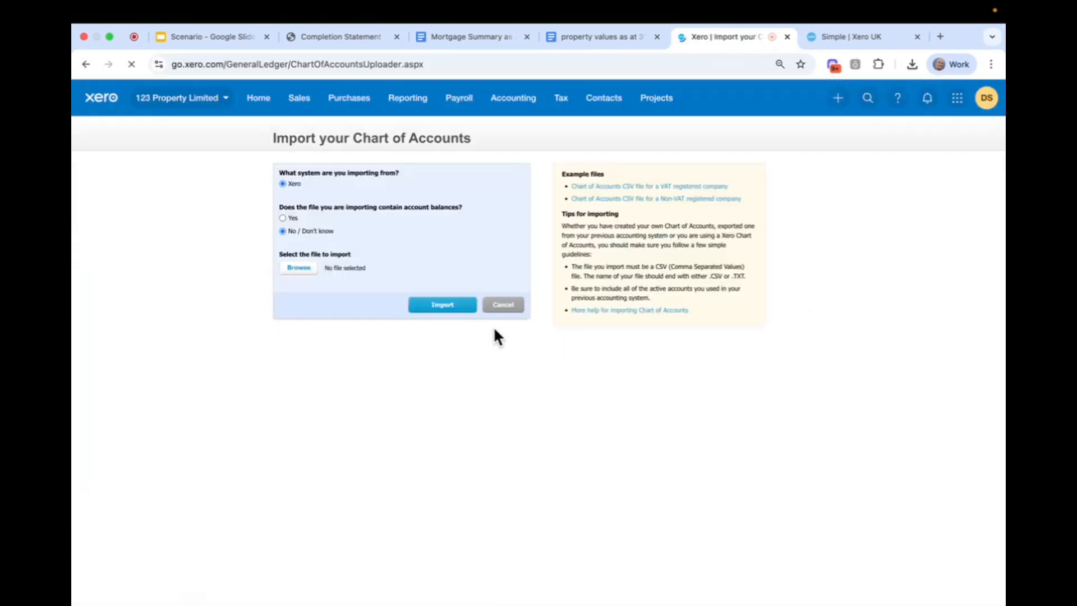
{"action": "left_click", "coordinate": [612, 36]}
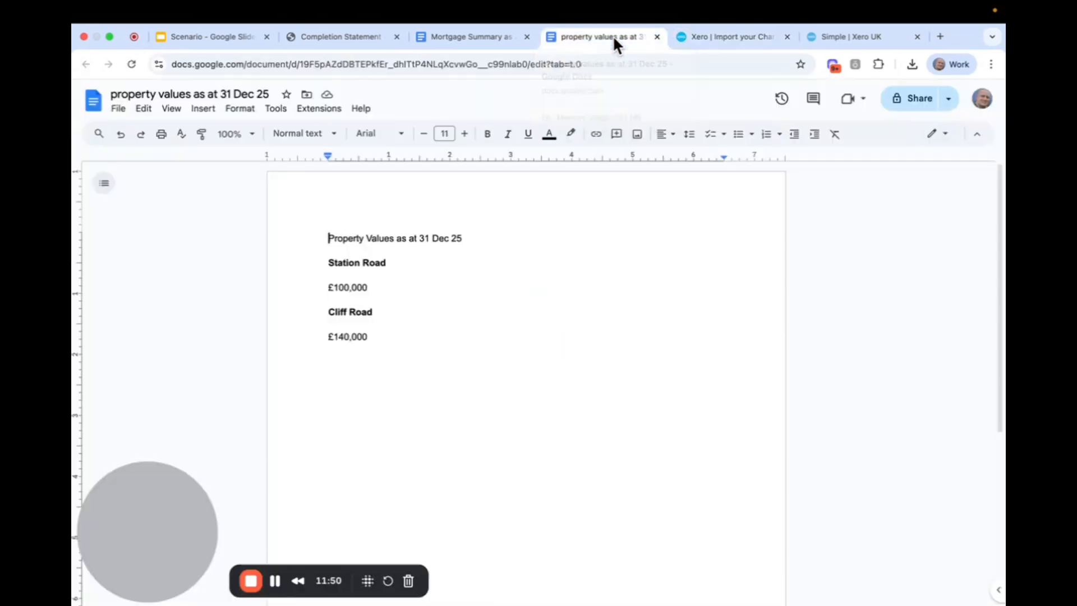
{"action": "left_click", "coordinate": [744, 37]}
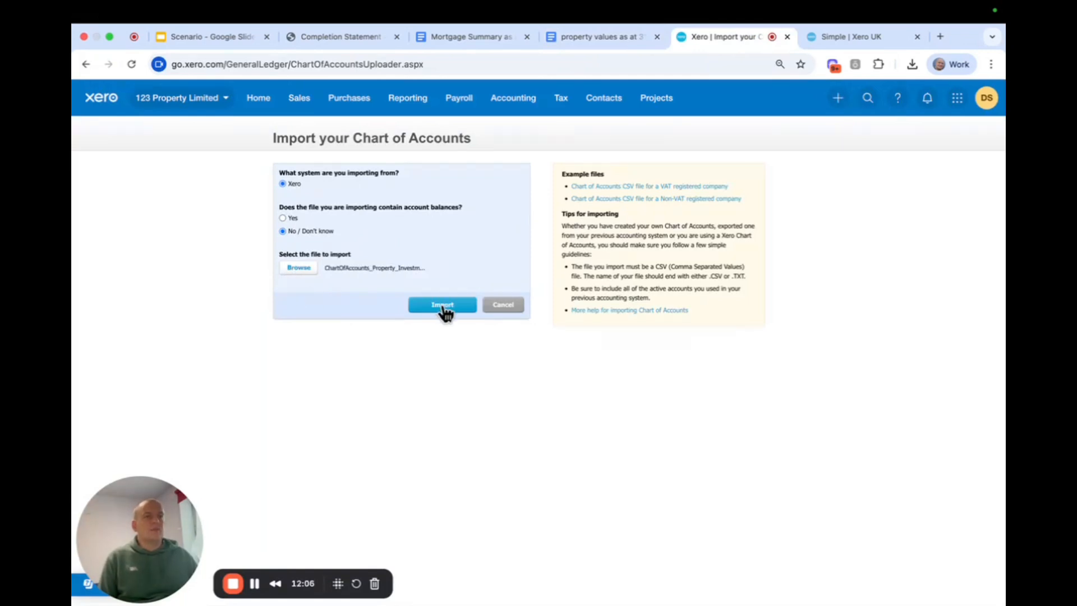
{"action": "left_click", "coordinate": [442, 305]}
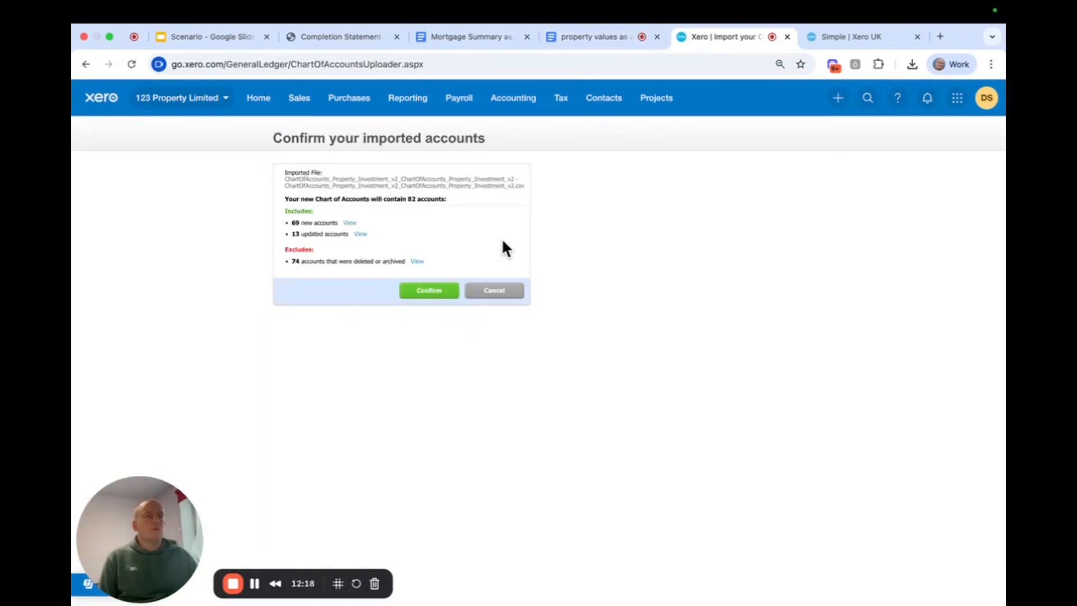
{"action": "left_click", "coordinate": [429, 291]}
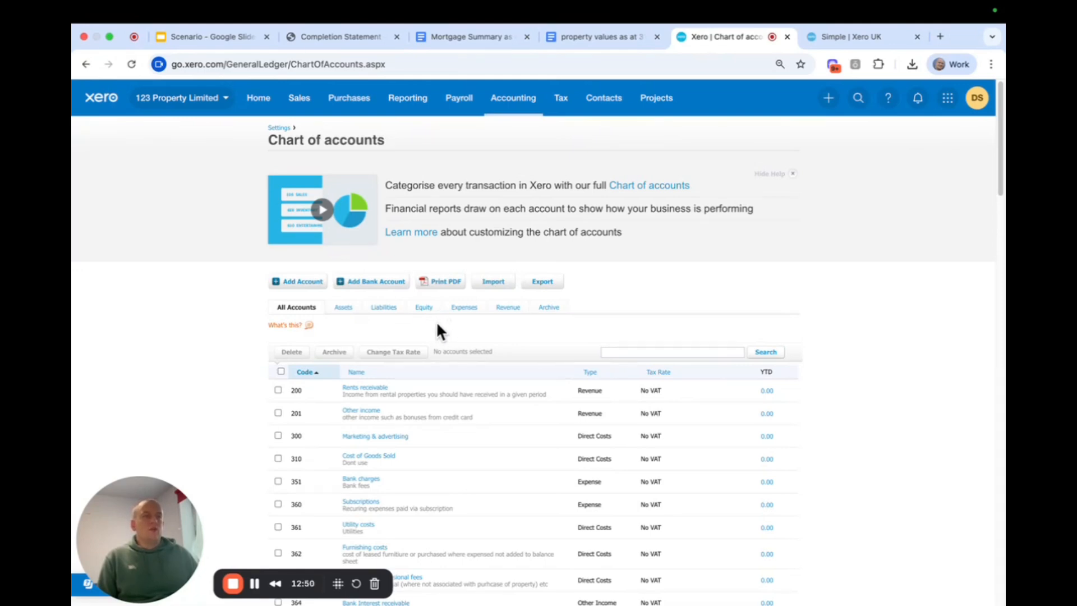
Rename fixed asset account 700 to "Station Road Investment Property" in the imported chart of accounts and save it
{"action": "scroll", "coordinate": [639, 331], "scroll_direction": "down", "scroll_amount": 4}
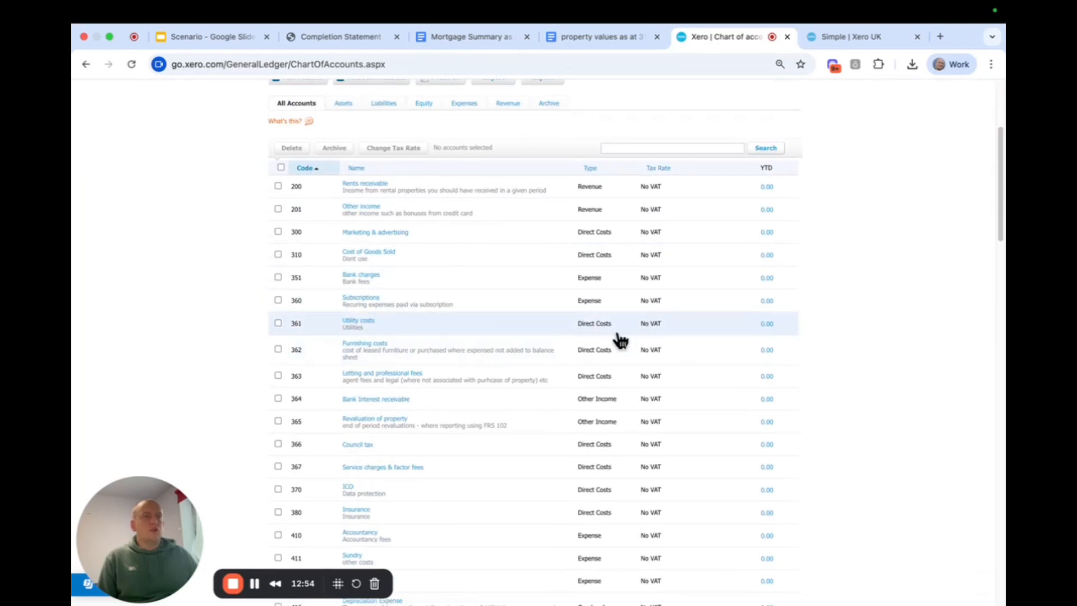
{"action": "scroll", "coordinate": [617, 339], "scroll_direction": "up", "scroll_amount": 2}
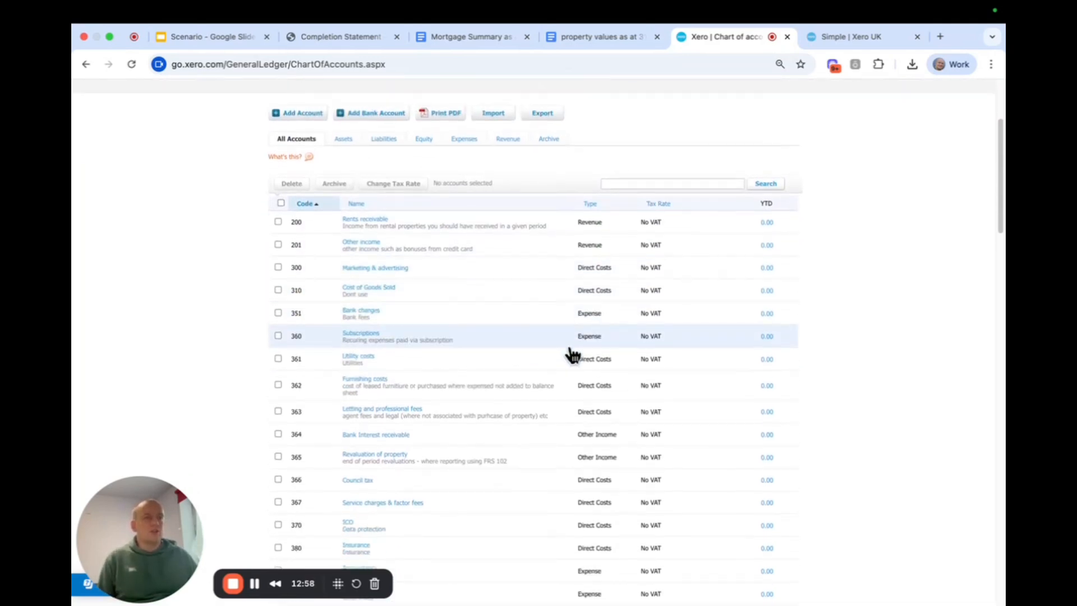
{"action": "scroll", "coordinate": [569, 352], "scroll_direction": "down", "scroll_amount": 2}
{"action": "scroll", "coordinate": [572, 350], "scroll_direction": "down", "scroll_amount": 5}
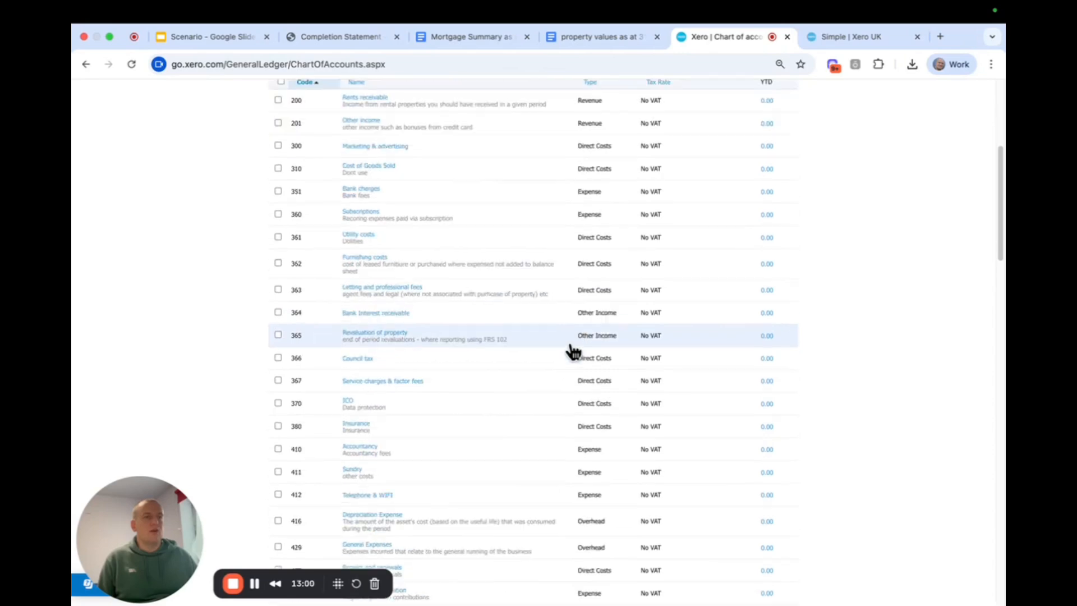
{"action": "scroll", "coordinate": [572, 351], "scroll_direction": "down", "scroll_amount": 5}
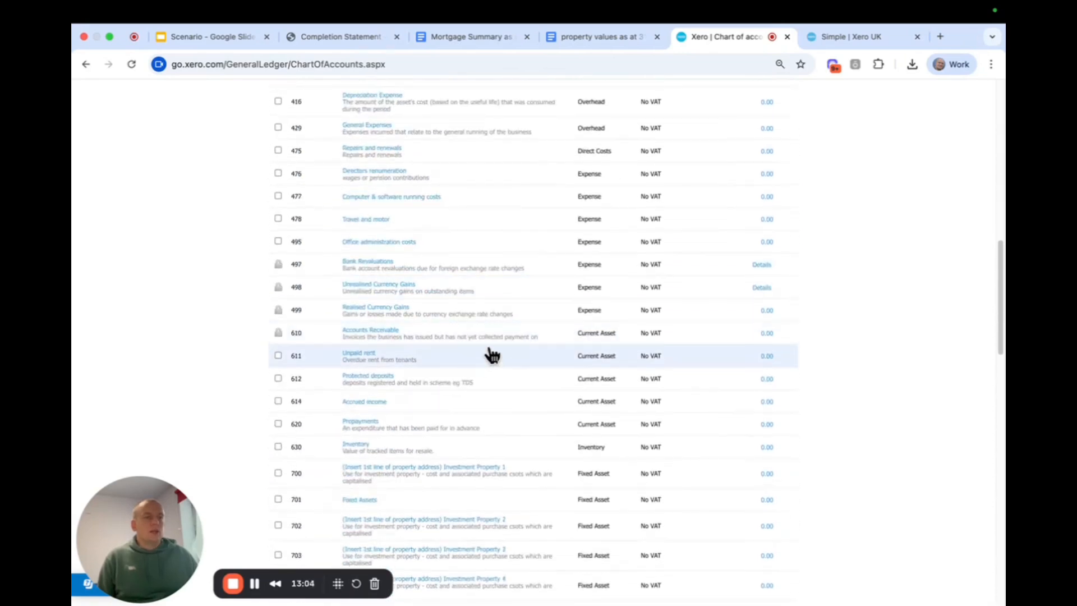
{"action": "scroll", "coordinate": [487, 354], "scroll_direction": "down", "scroll_amount": 2}
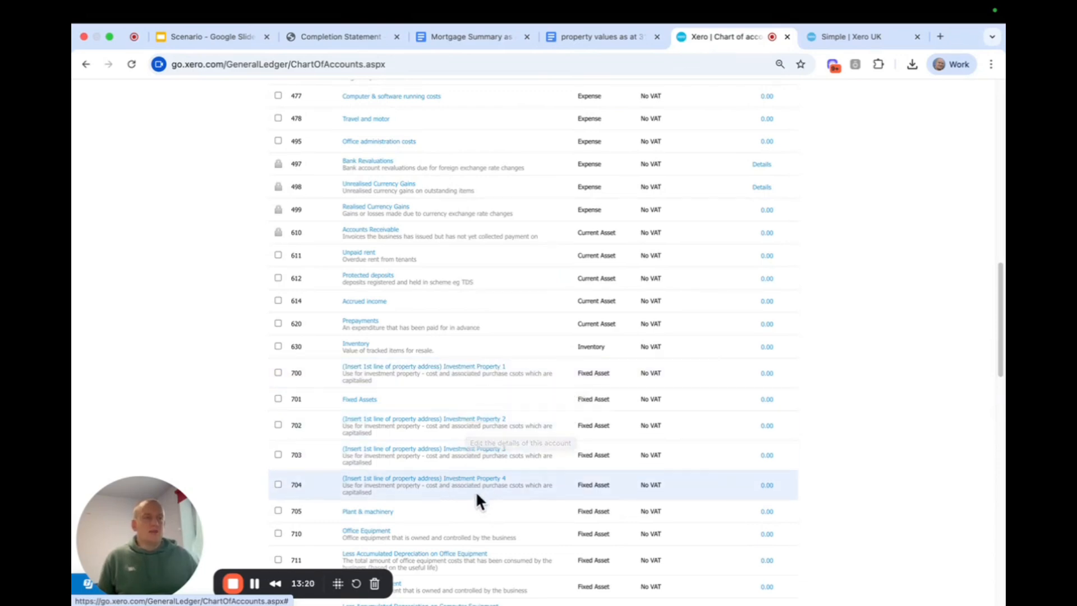
{"action": "left_click", "coordinate": [469, 365]}
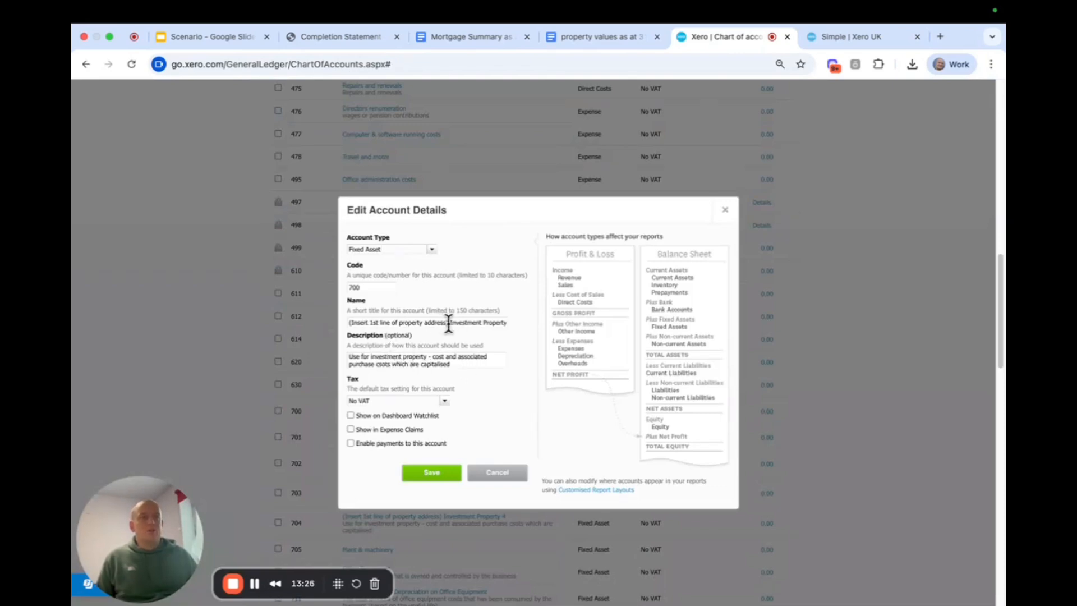
{"action": "left_click_drag", "start_coordinate": [448, 324], "coordinate": [347, 324]}
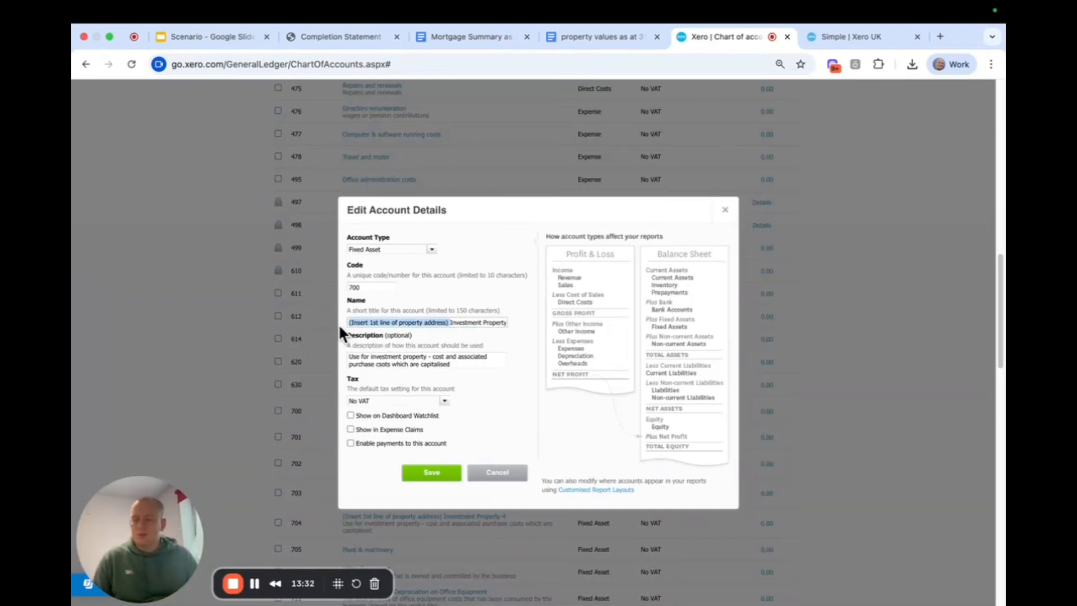
{"action": "type", "text": "Station R"}
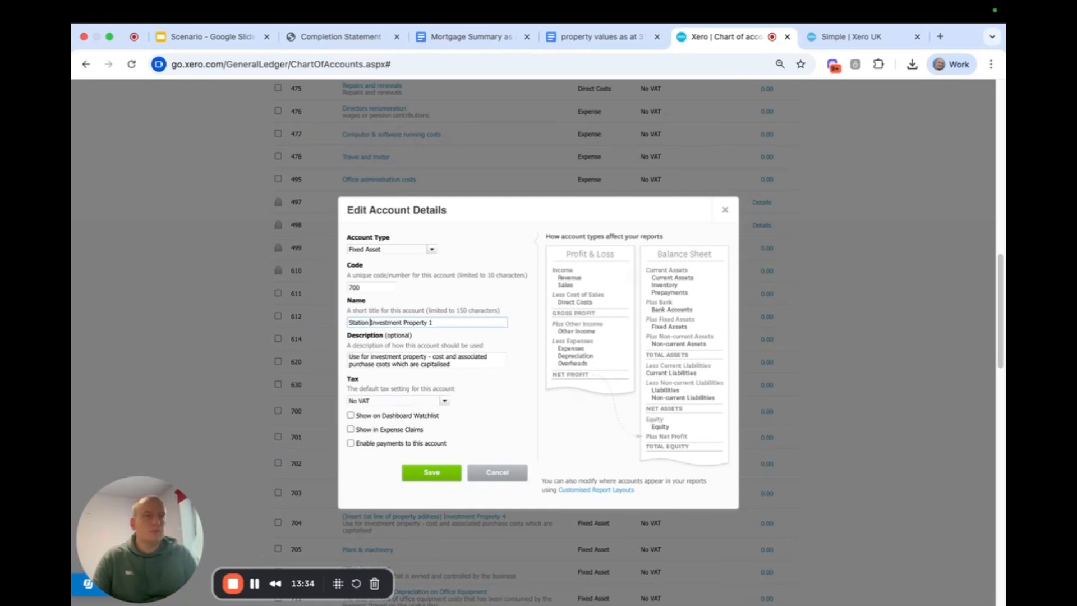
{"action": "type", "text": "oad"}
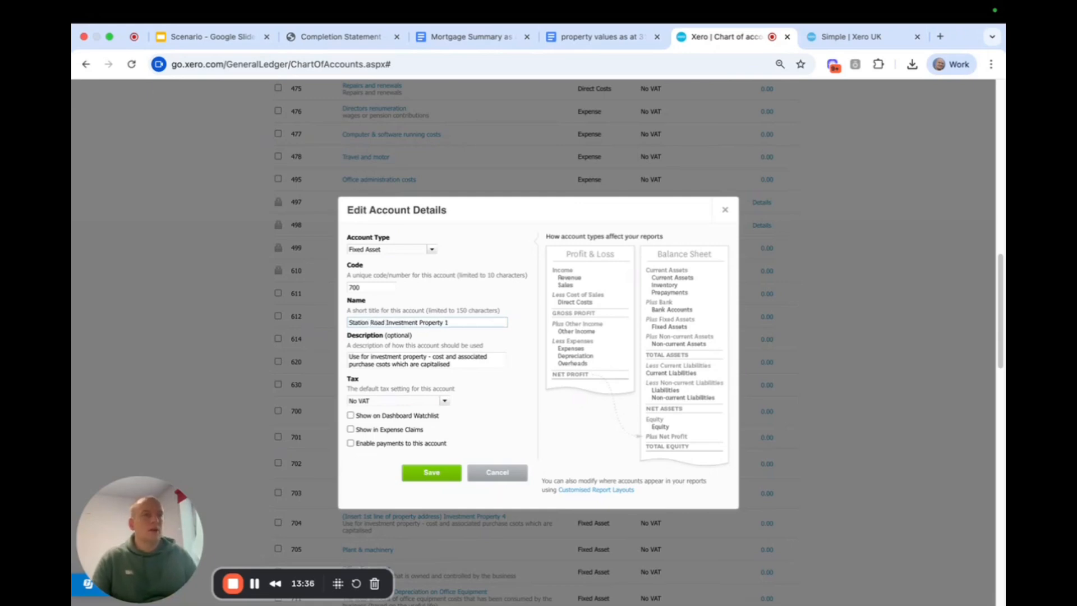
{"action": "left_click", "coordinate": [474, 321]}
{"action": "key", "text": "BackSpace"}
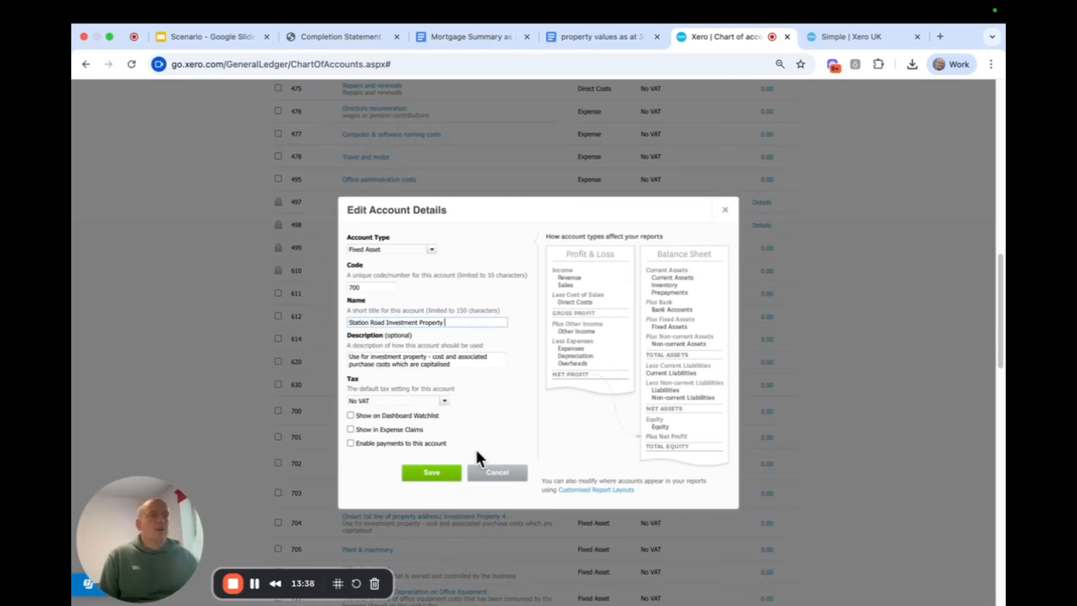
{"action": "left_click", "coordinate": [431, 473]}
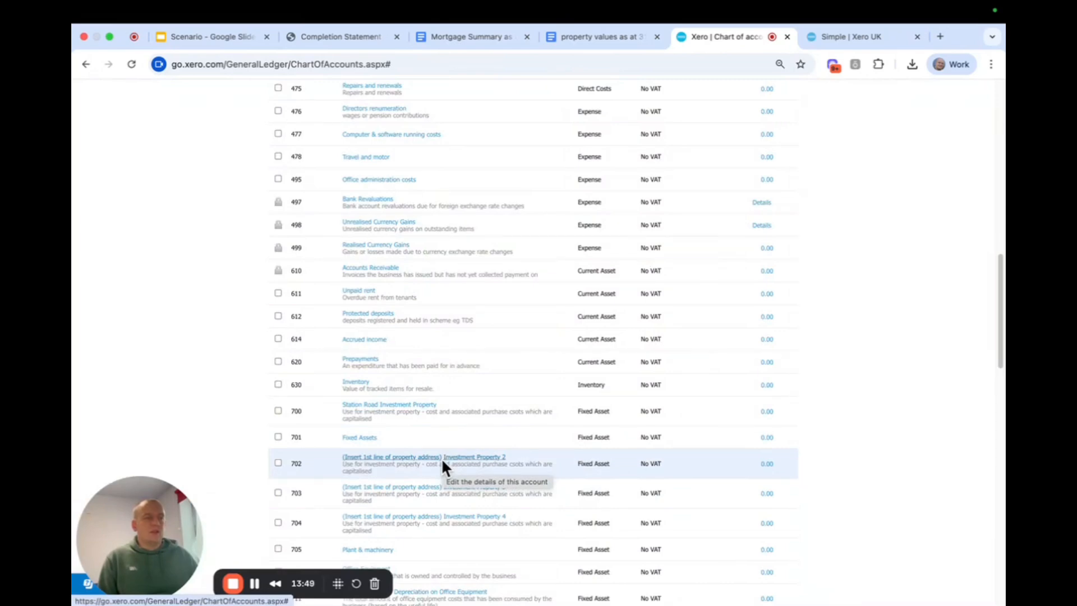
Rename fixed asset account 702 to "Cliff Road Investment Property" and save it
{"action": "left_click", "coordinate": [442, 461]}
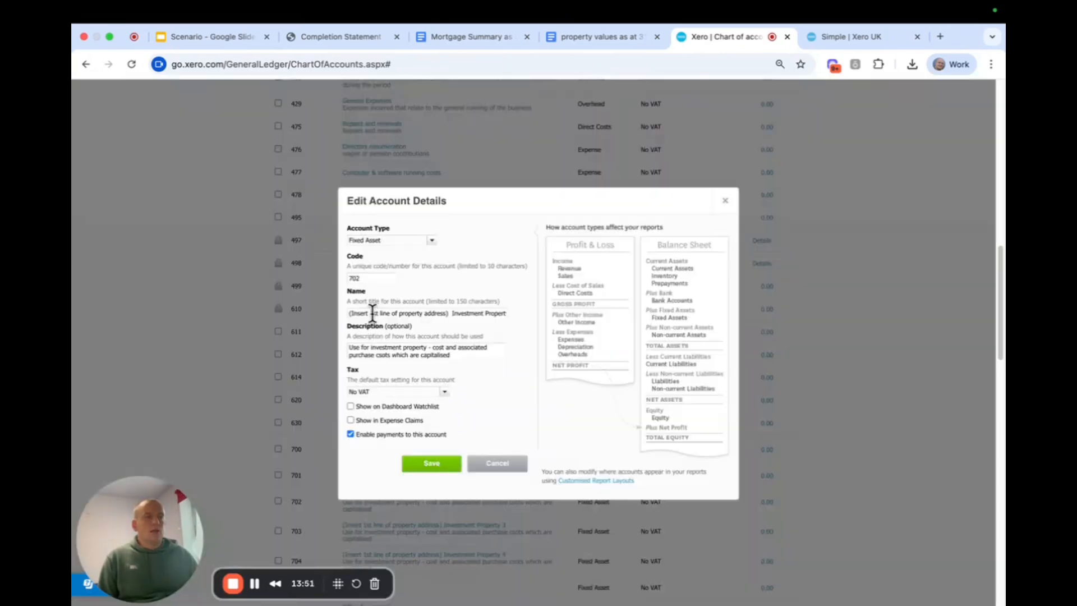
{"action": "left_click_drag", "start_coordinate": [449, 312], "coordinate": [279, 314]}
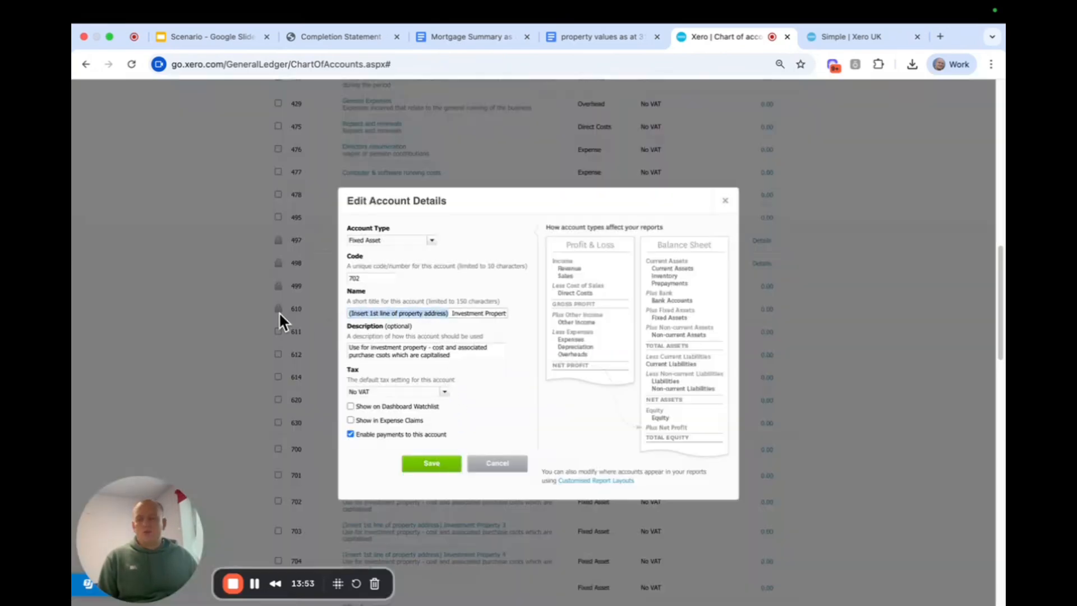
{"action": "type", "text": "Cliff"}
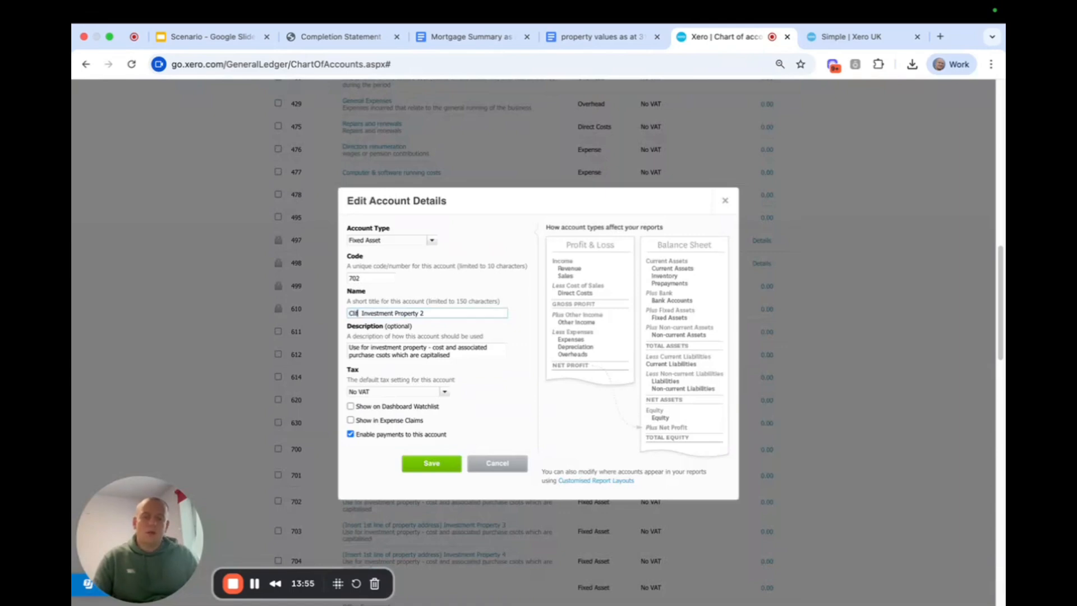
{"action": "type", "text": " Road"}
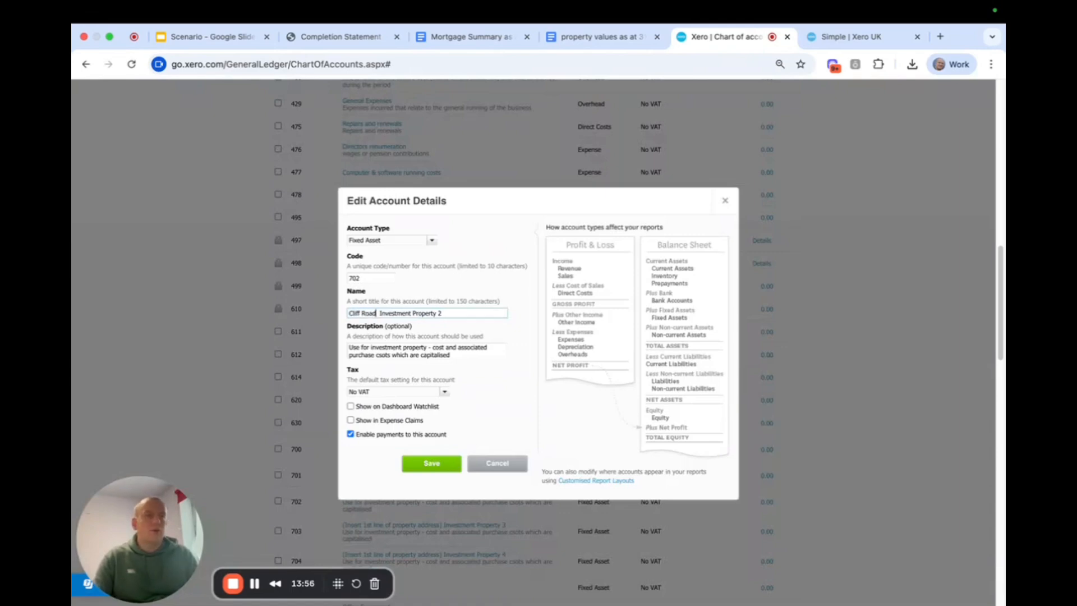
{"action": "left_click", "coordinate": [442, 313]}
{"action": "key", "text": "BackSpace"}
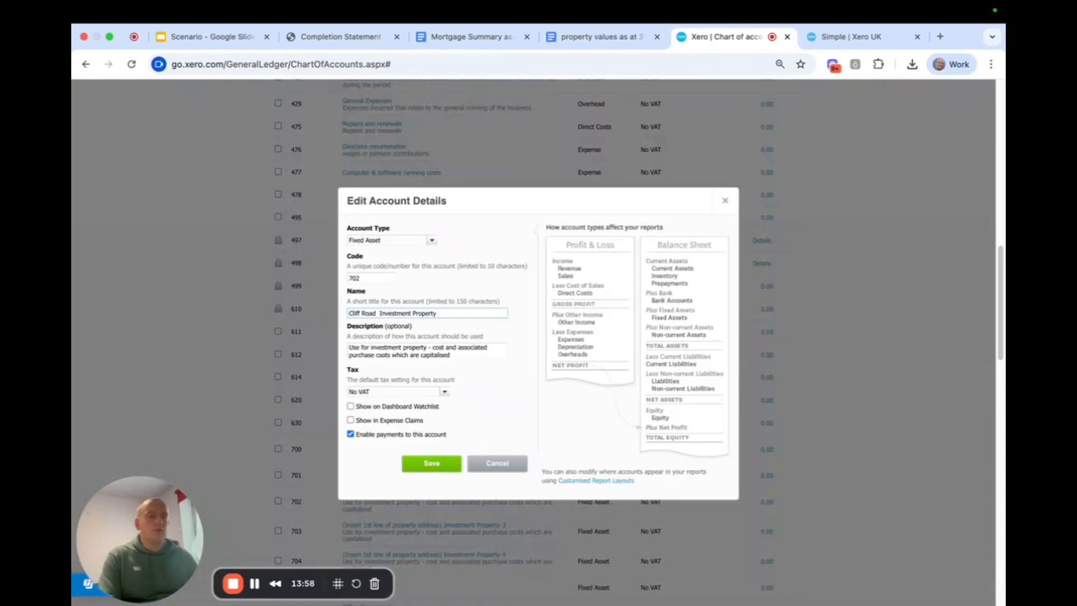
{"action": "left_click", "coordinate": [377, 313]}
{"action": "left_click", "coordinate": [430, 464]}
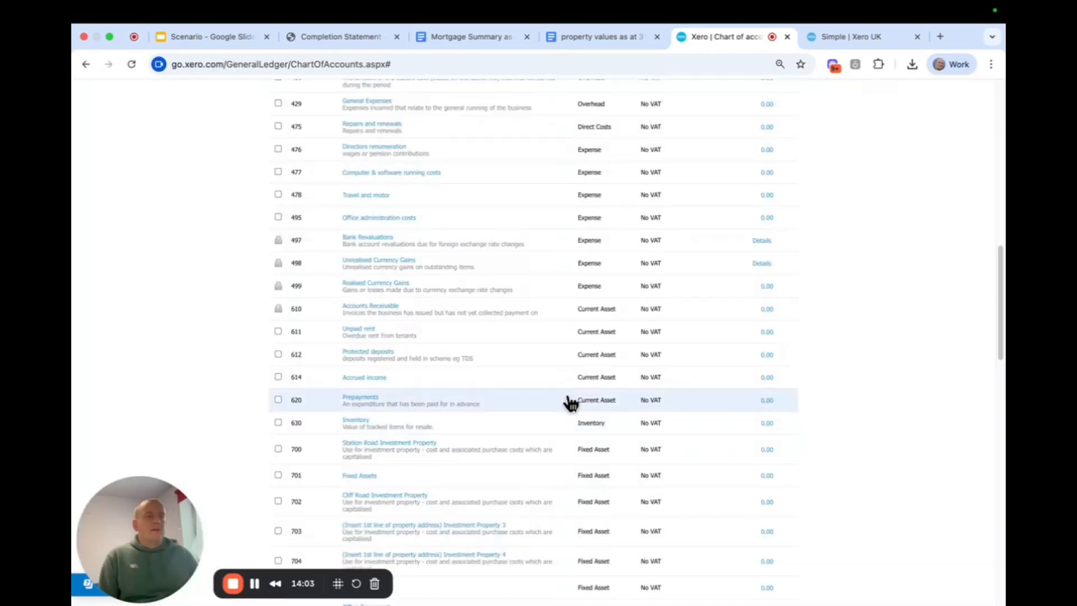
{"action": "scroll", "coordinate": [571, 402], "scroll_direction": "down", "scroll_amount": 2}
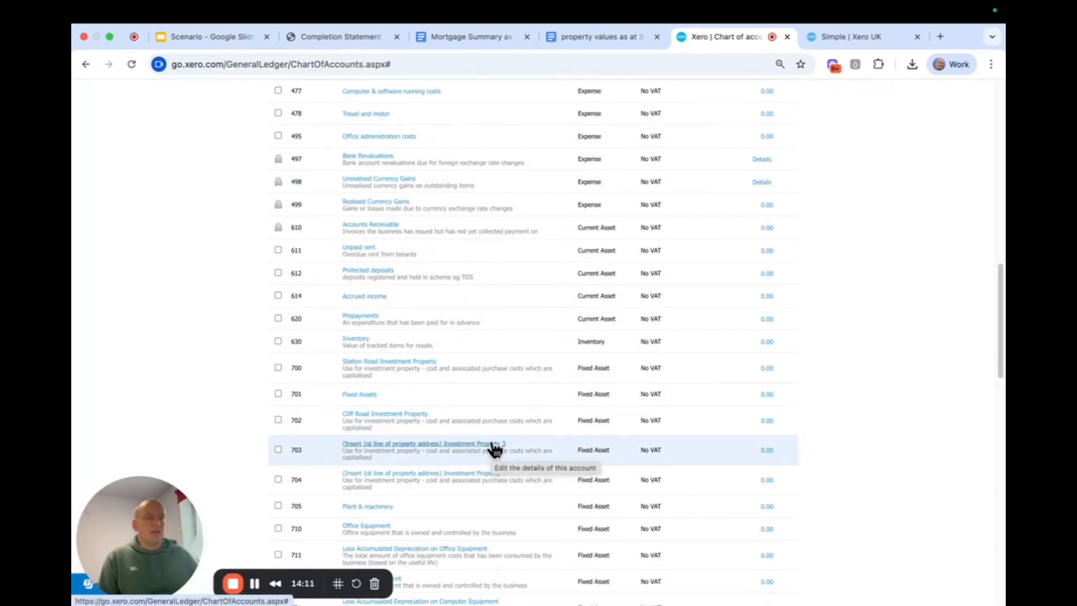
Replace the director name placeholder in current liability account 896 with the director's full name and save the account
{"action": "scroll", "coordinate": [491, 449], "scroll_direction": "down", "scroll_amount": 1}
{"action": "scroll", "coordinate": [493, 449], "scroll_direction": "down", "scroll_amount": 3}
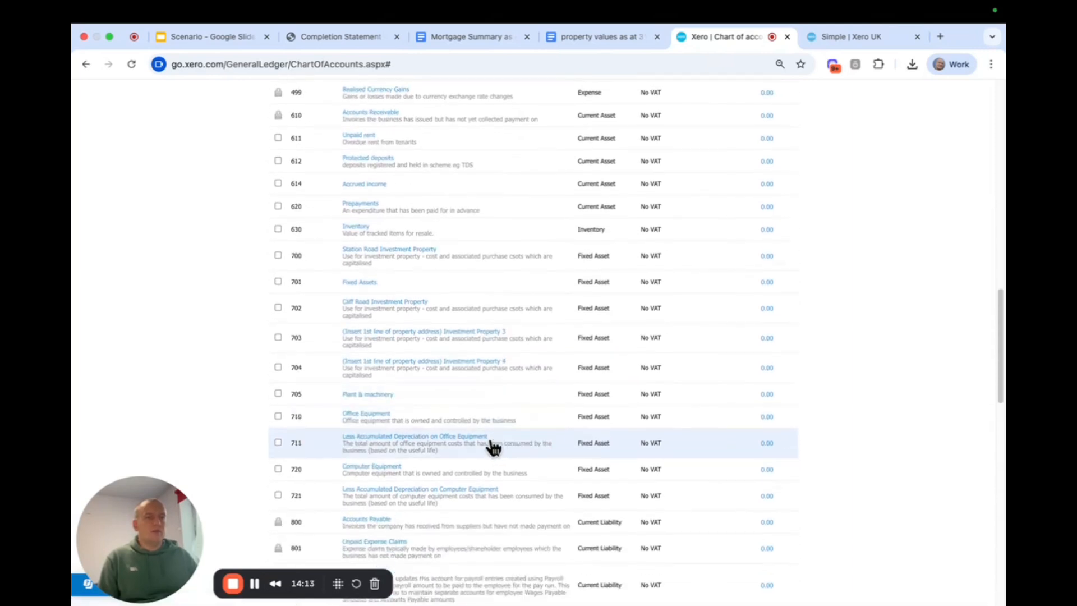
{"action": "scroll", "coordinate": [495, 445], "scroll_direction": "down", "scroll_amount": 10}
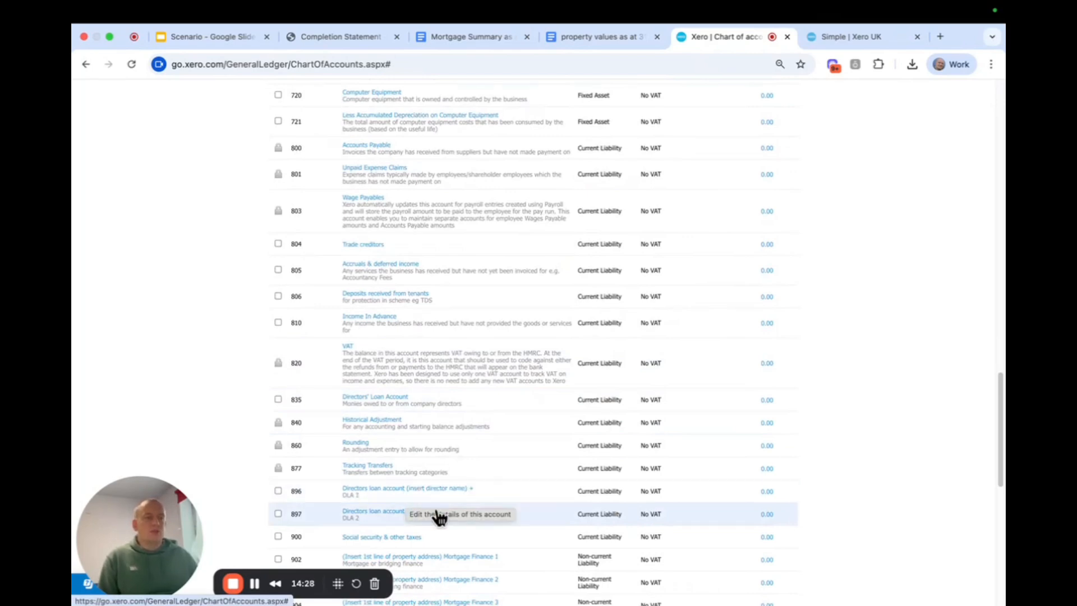
{"action": "left_click", "coordinate": [440, 487]}
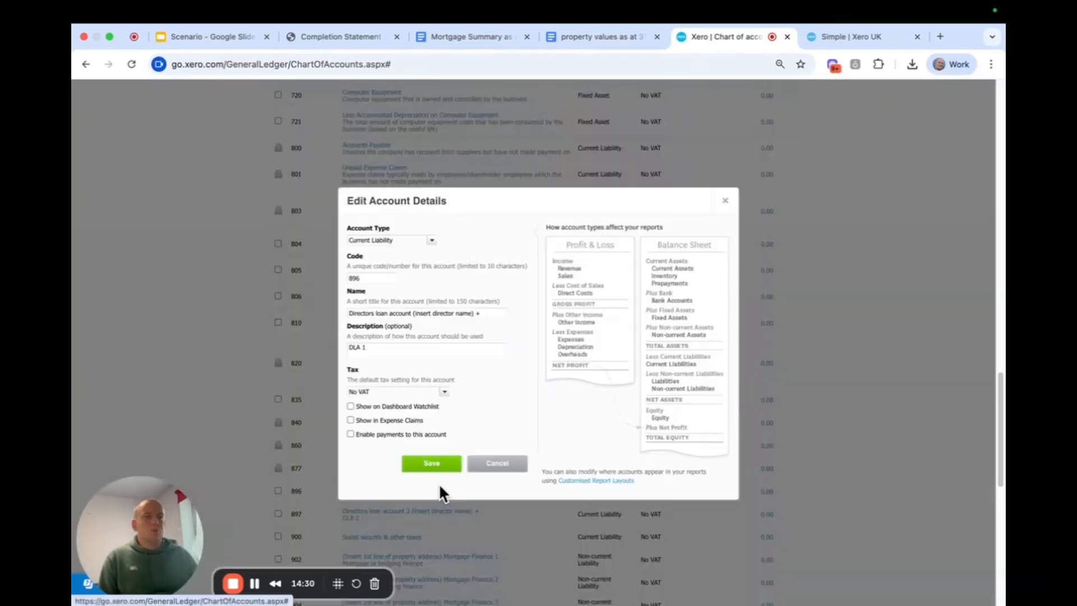
{"action": "left_click", "coordinate": [415, 313]}
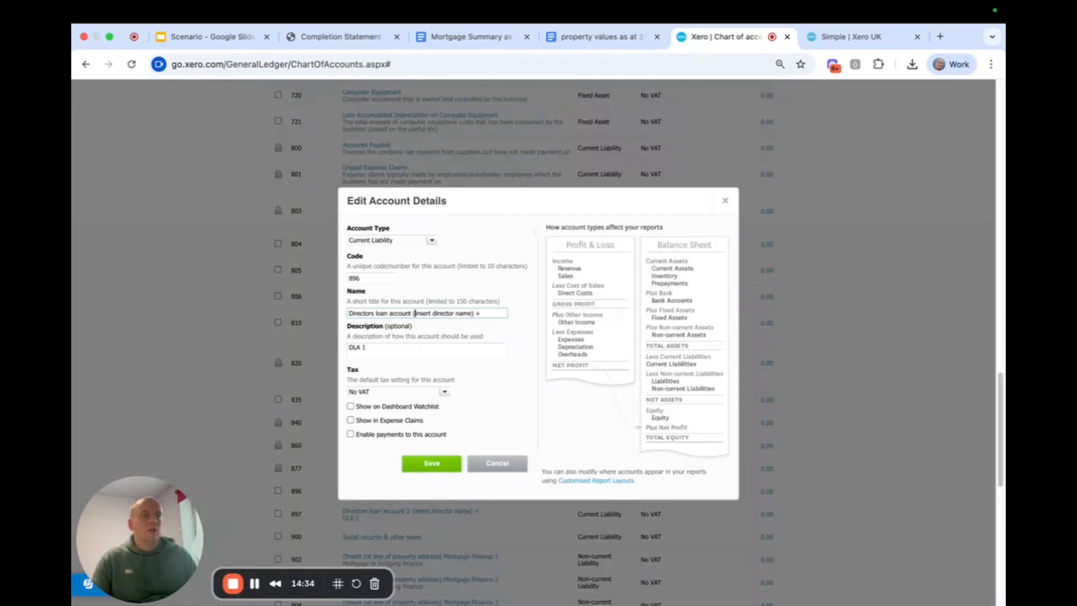
{"action": "type", "text": "Bill Sm"}
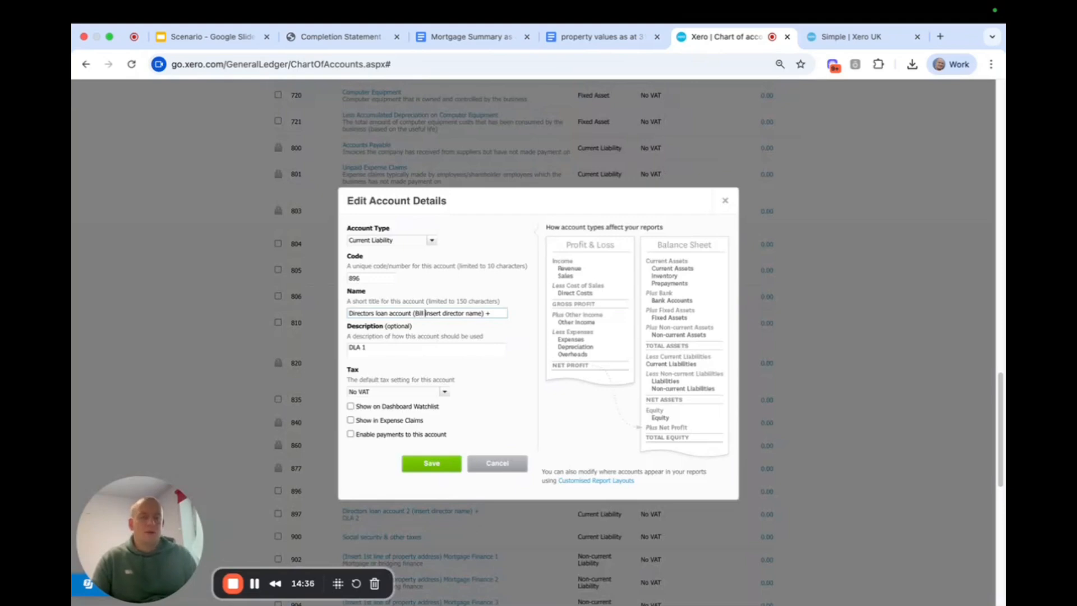
{"action": "type", "text": "ith"}
{"action": "key", "text": "Delete"}
{"action": "key", "text": "Delete"}
{"action": "key", "text": "Delete"}
{"action": "key", "text": "Delete"}
{"action": "key", "text": "Delete"}
{"action": "key", "text": "Delete"}
{"action": "key", "text": "Delete"}
{"action": "key", "text": "Delete"}
{"action": "key", "text": "Delete"}
{"action": "key", "text": "Delete"}
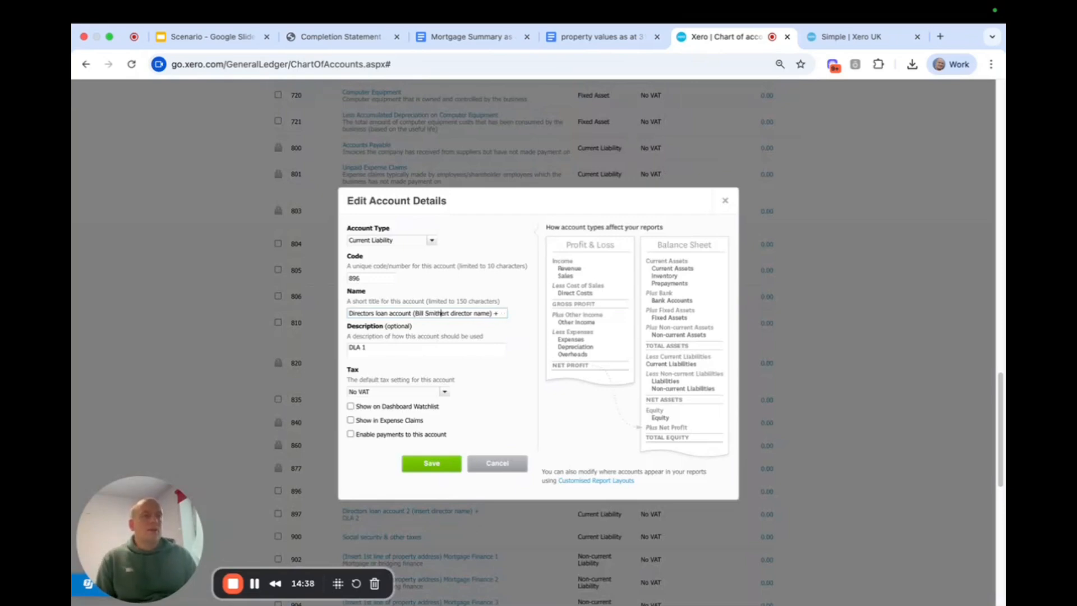
{"action": "key", "text": "Delete"}
{"action": "key", "text": "Delete"}
{"action": "key", "text": "Delete"}
{"action": "key", "text": "Delete"}
{"action": "key", "text": "Delete"}
{"action": "key", "text": "Delete"}
{"action": "key", "text": "Delete"}
{"action": "key", "text": "Delete"}
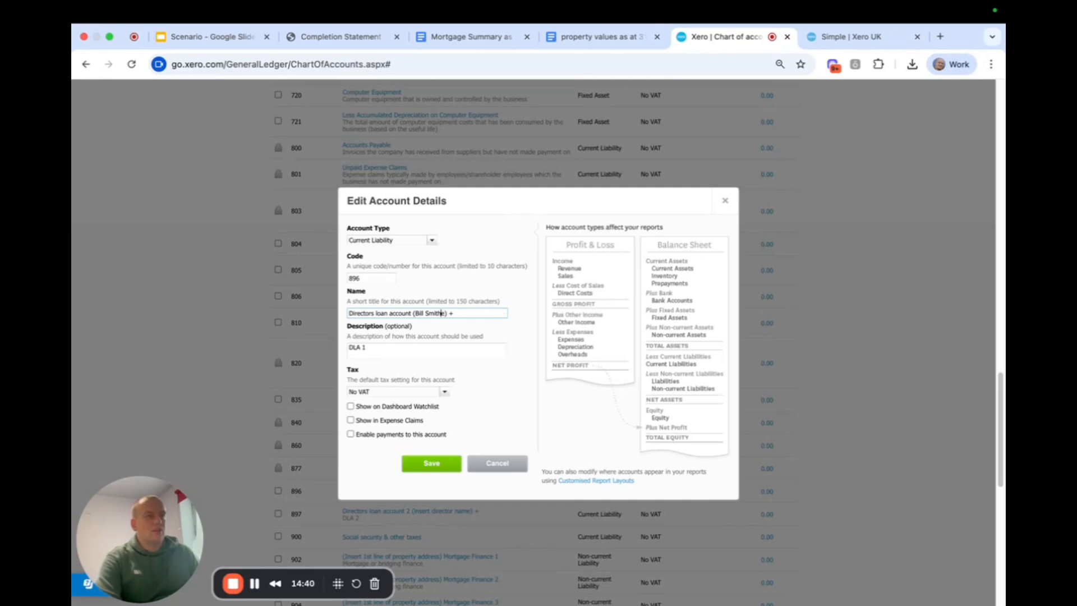
{"action": "key", "text": "Delete"}
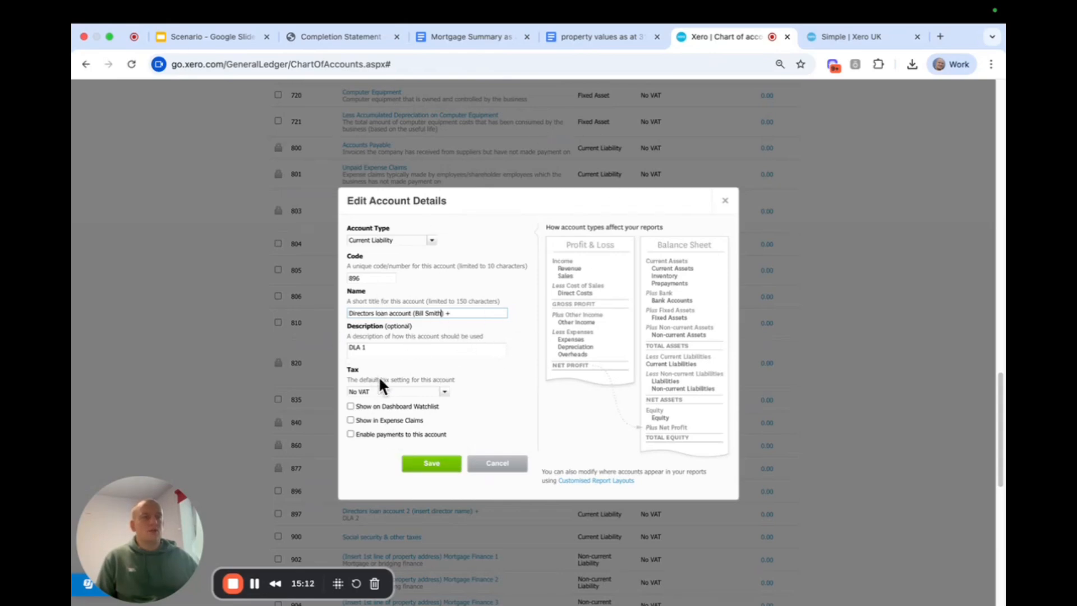
{"action": "left_click", "coordinate": [431, 466]}
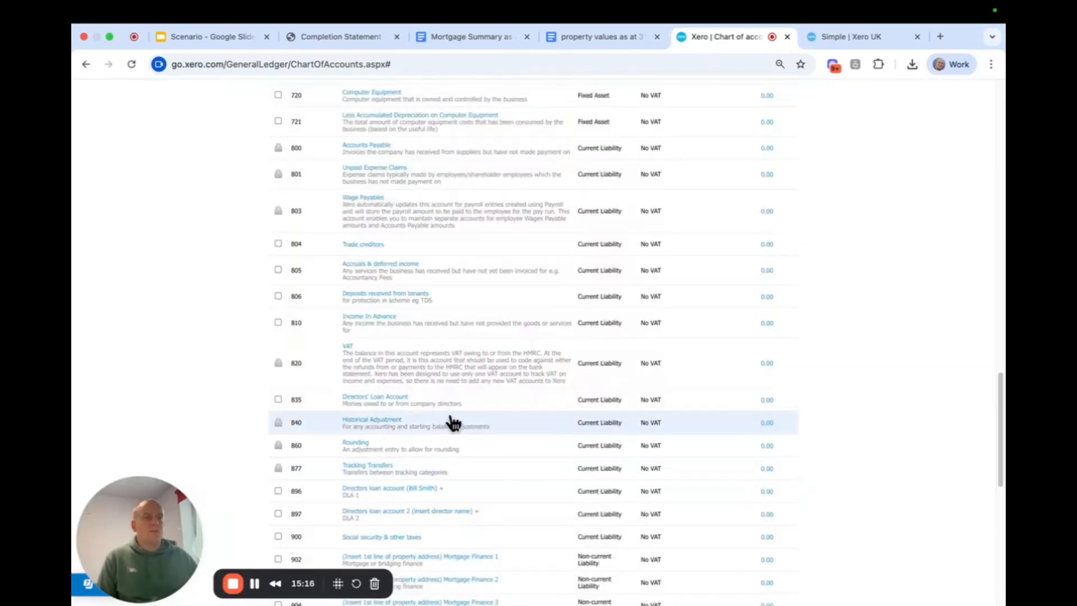
Rename non-current liability account 902 to "Station Road Mortgage Finance" and save it
{"action": "scroll", "coordinate": [489, 415], "scroll_direction": "down", "scroll_amount": 3}
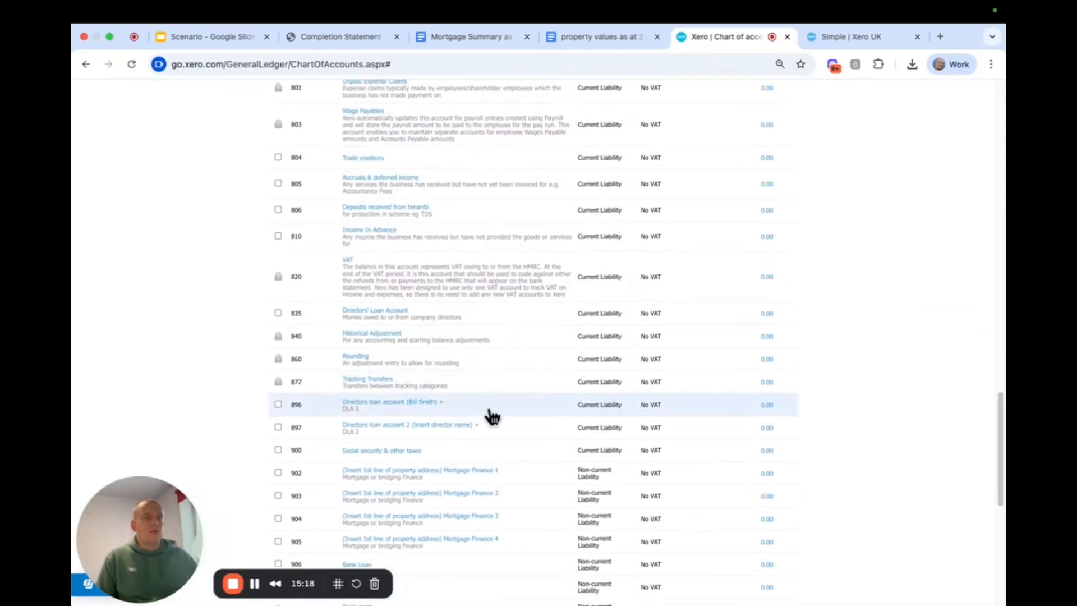
{"action": "left_click", "coordinate": [458, 474]}
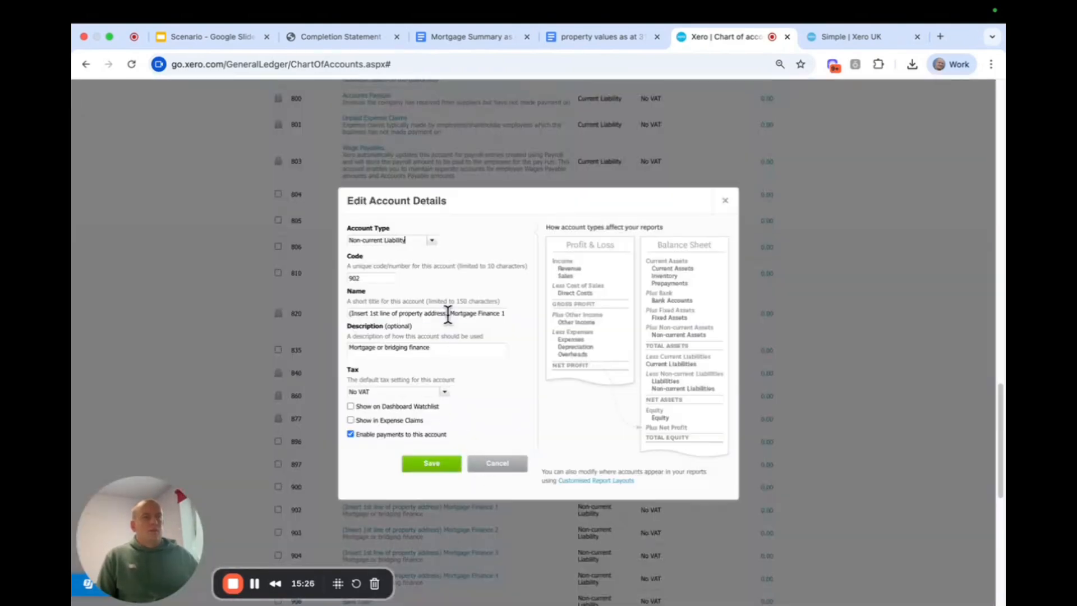
{"action": "left_click_drag", "start_coordinate": [447, 314], "coordinate": [268, 308]}
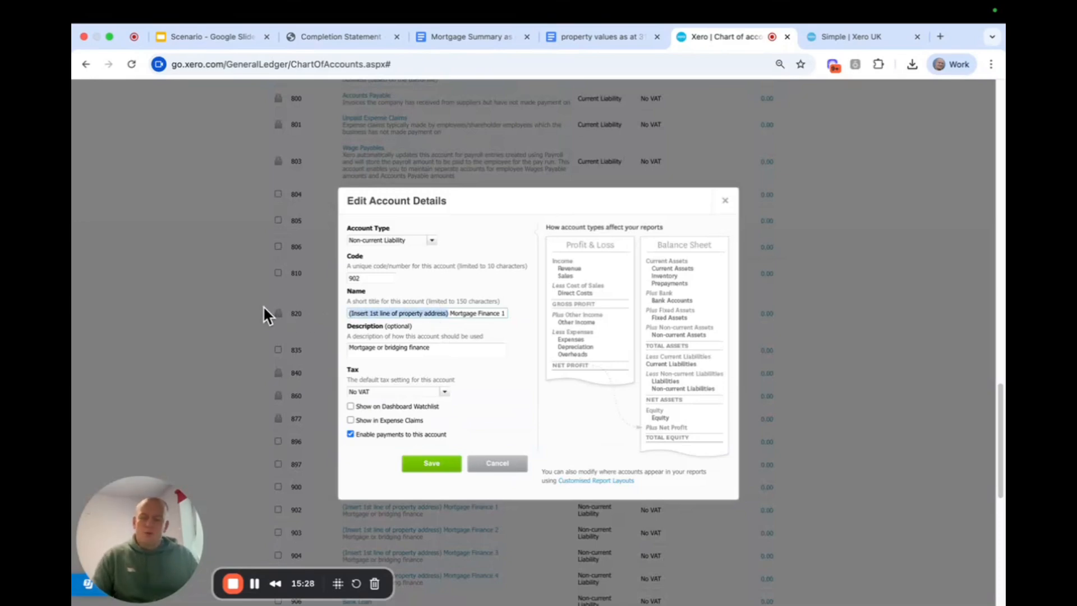
{"action": "type", "text": "Station R"}
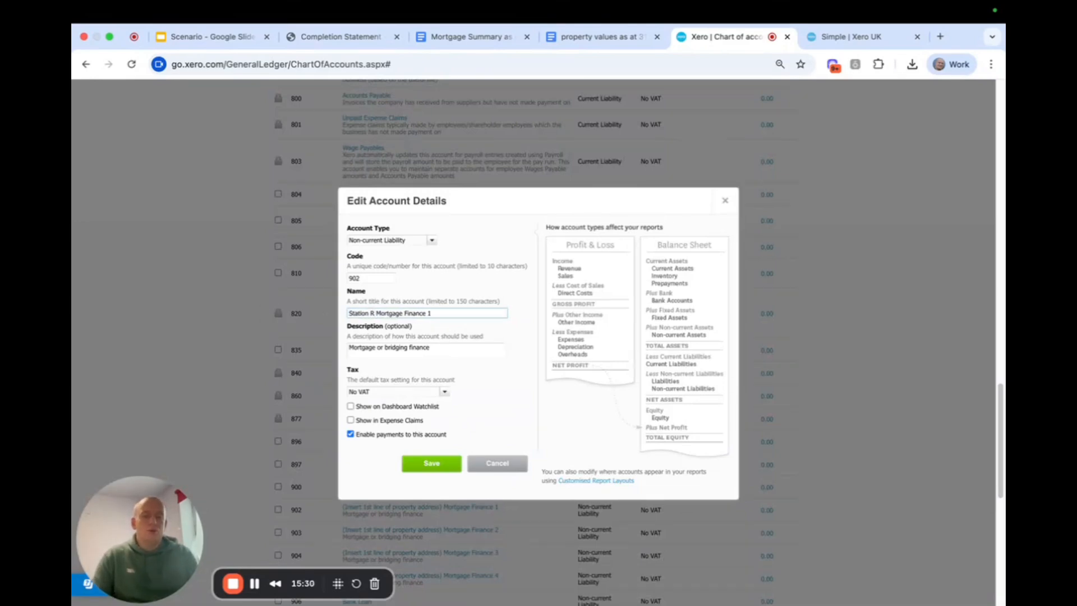
{"action": "type", "text": "oad"}
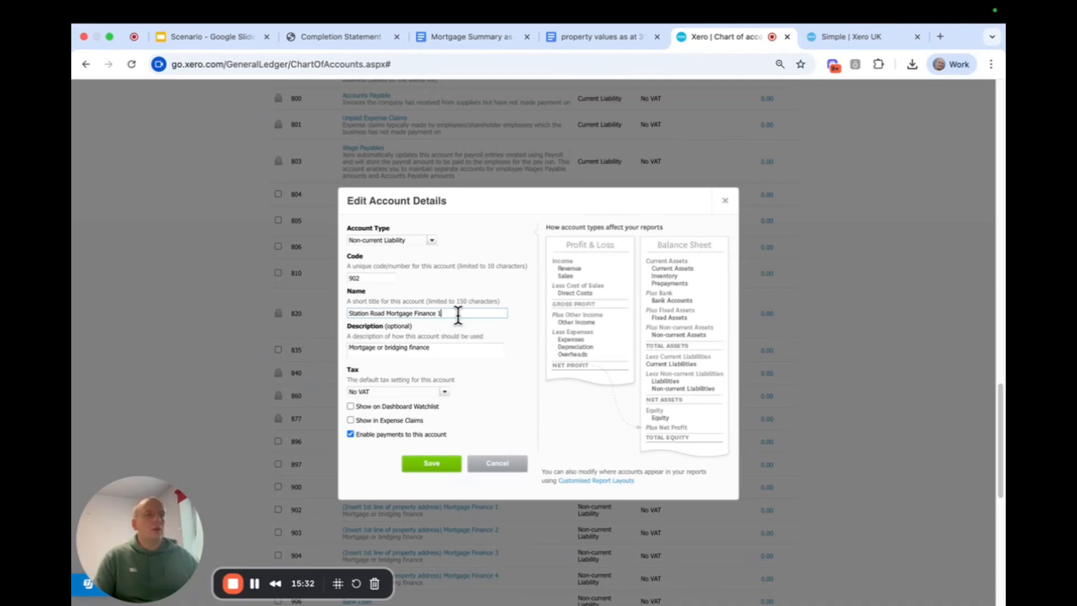
{"action": "key", "text": "BackSpace"}
{"action": "left_click", "coordinate": [436, 464]}
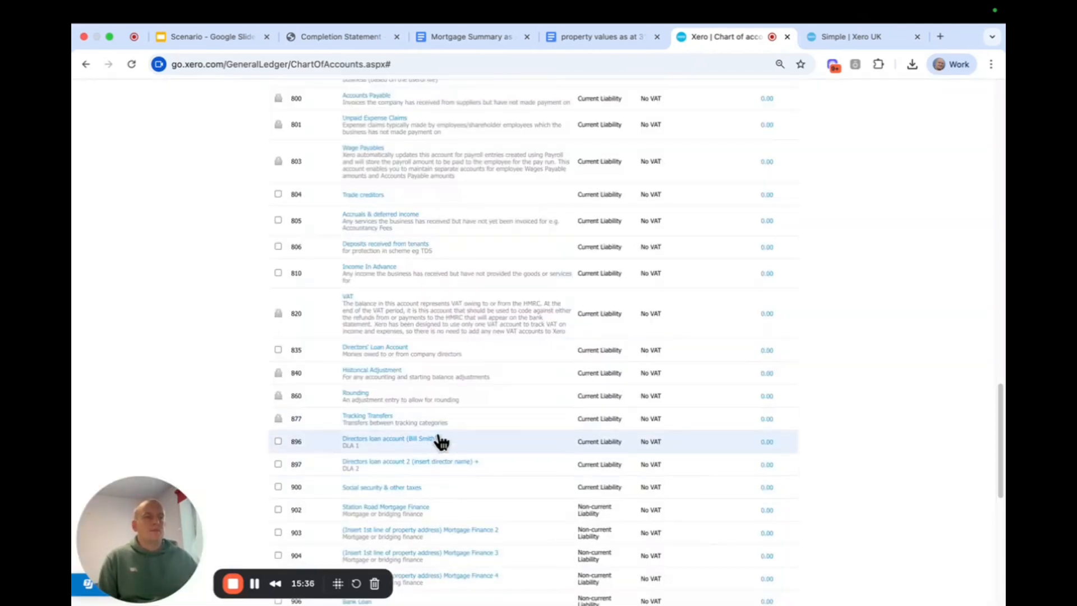
Rename non-current liability account 903 to "Cliff Road Mortgage Finance" and save it
{"action": "left_click", "coordinate": [436, 529]}
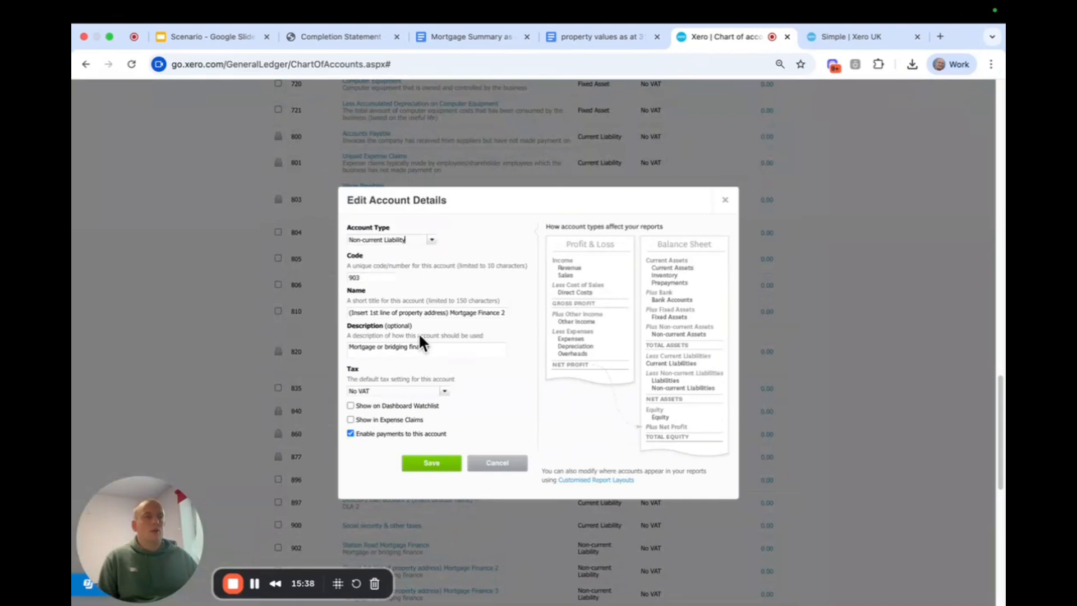
{"action": "left_click_drag", "start_coordinate": [448, 313], "coordinate": [268, 303]}
{"action": "type", "text": "Cliff Road"}
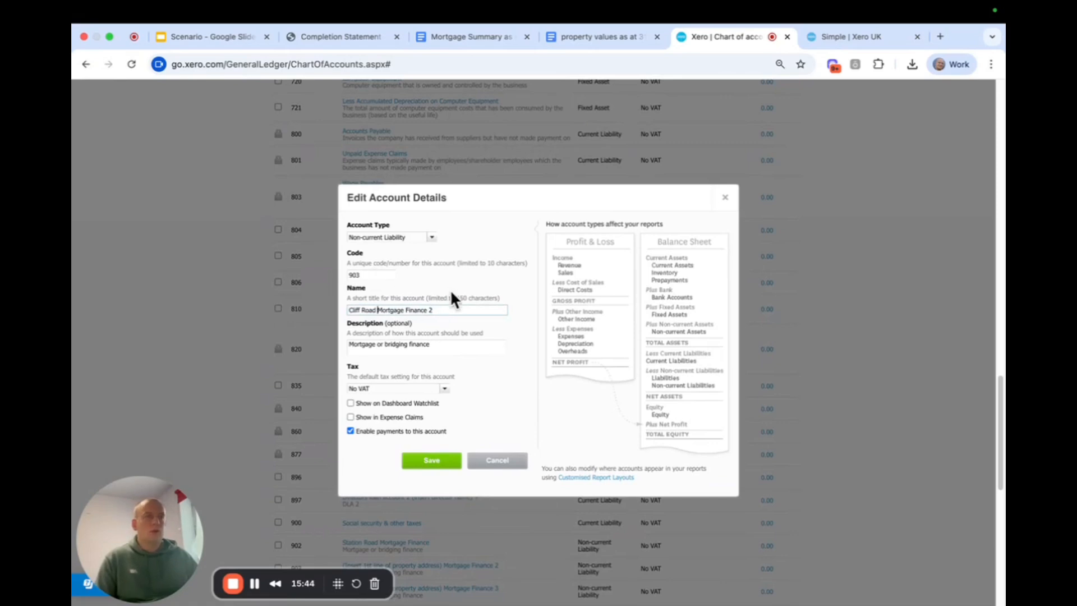
{"action": "left_click", "coordinate": [446, 310]}
{"action": "key", "text": "BackSpace"}
{"action": "key", "text": "BackSpace"}
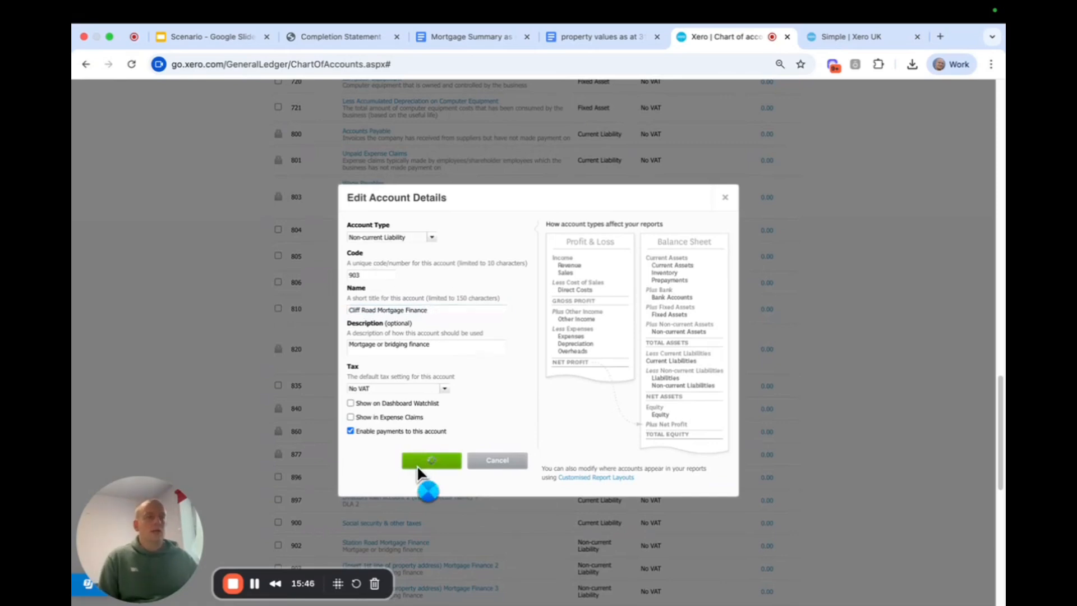
{"action": "left_click", "coordinate": [416, 464]}
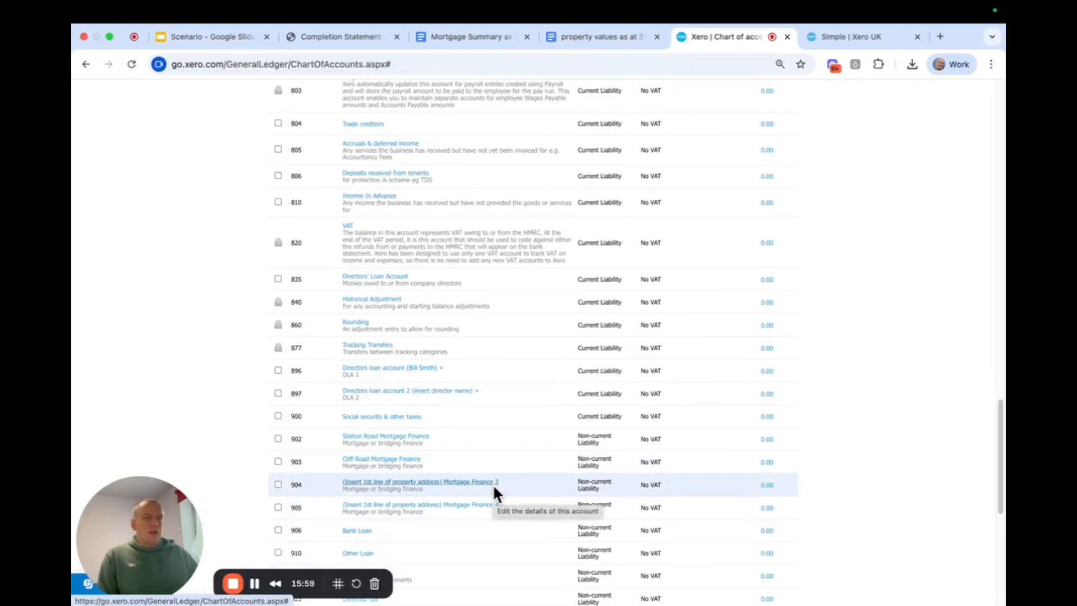
Review the imported revenue accounts and the expense accounts in the chart of accounts
{"action": "scroll", "coordinate": [493, 483], "scroll_direction": "up", "scroll_amount": 15}
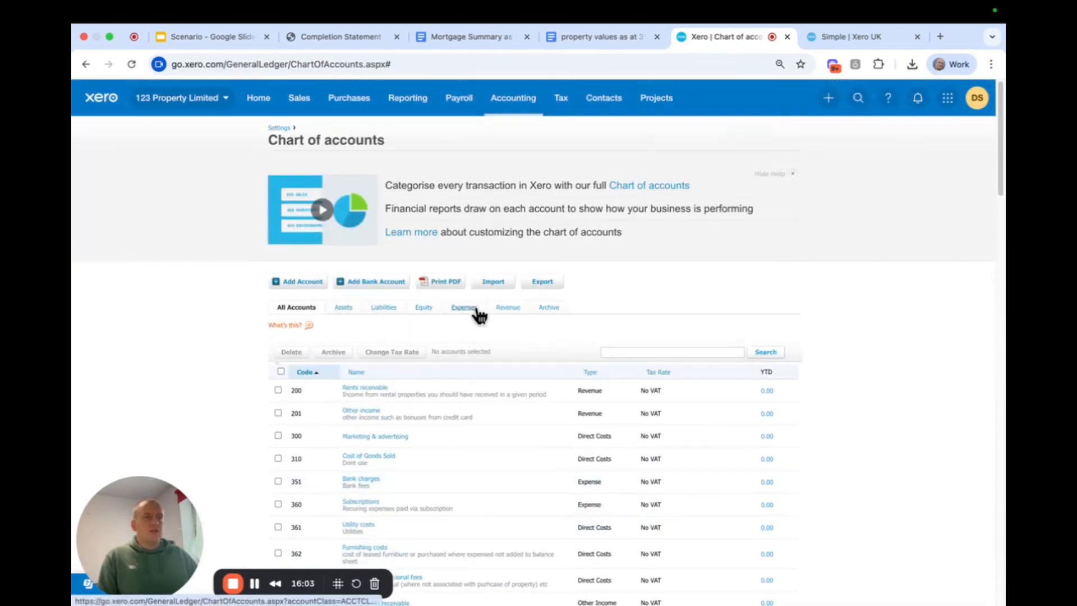
{"action": "left_click", "coordinate": [509, 310]}
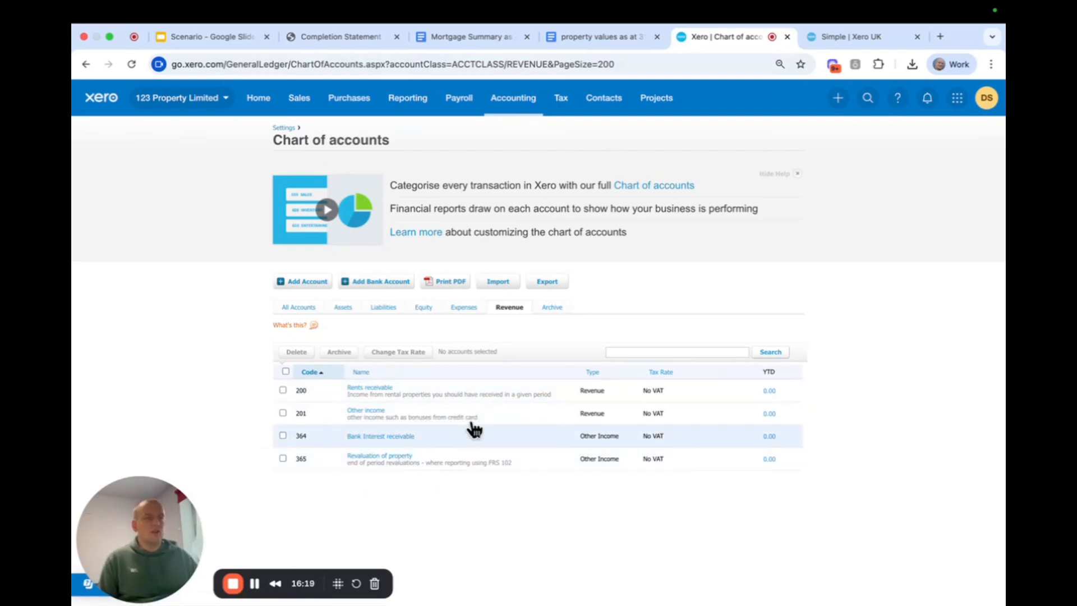
{"action": "left_click", "coordinate": [459, 310]}
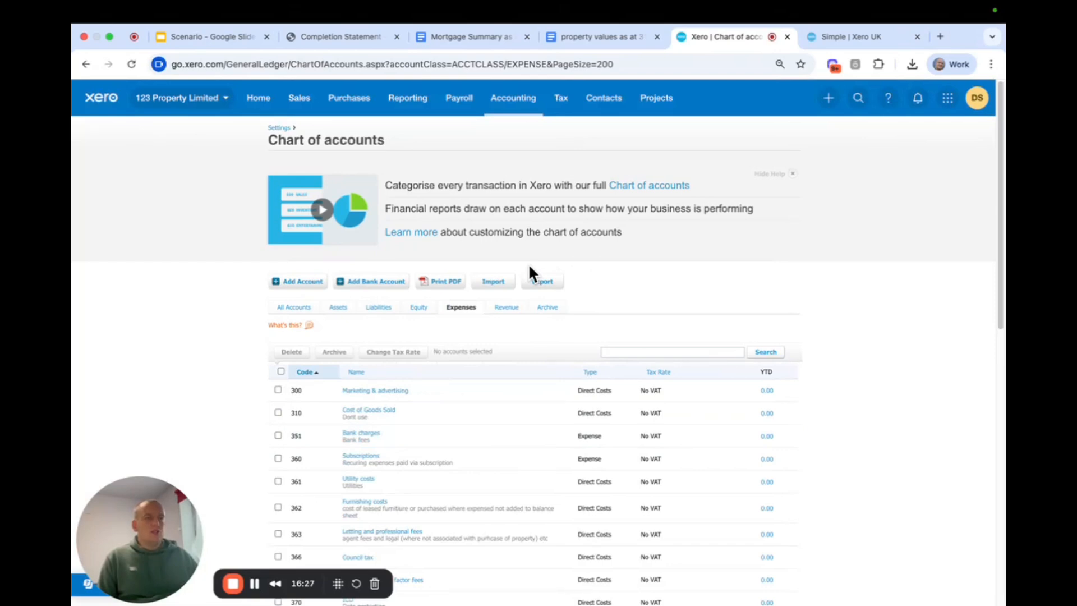
{"action": "scroll", "coordinate": [527, 375], "scroll_direction": "down", "scroll_amount": 1}
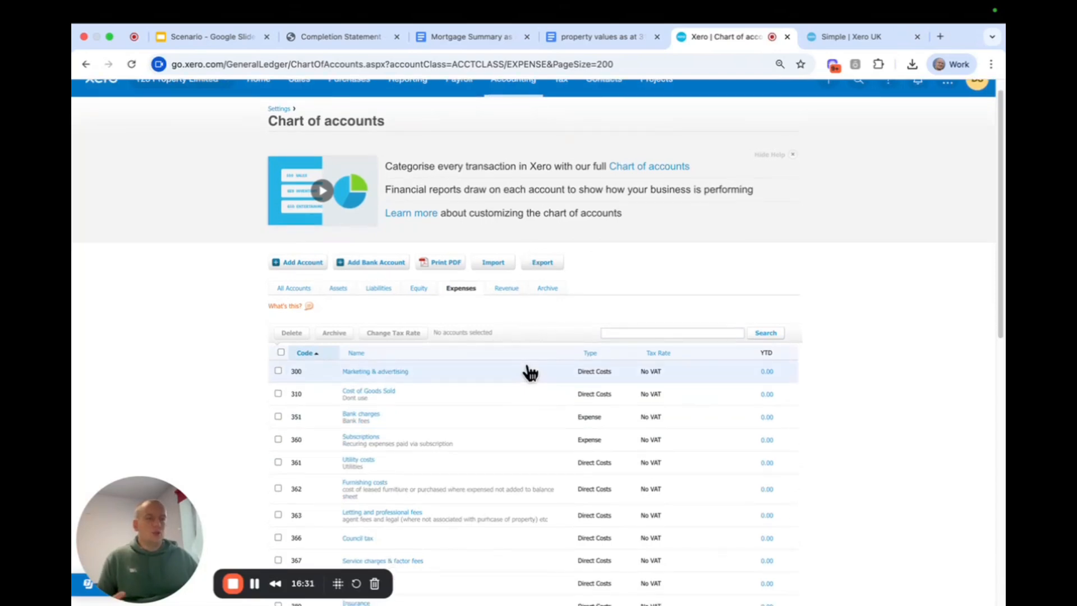
{"action": "scroll", "coordinate": [527, 370], "scroll_direction": "down", "scroll_amount": 1}
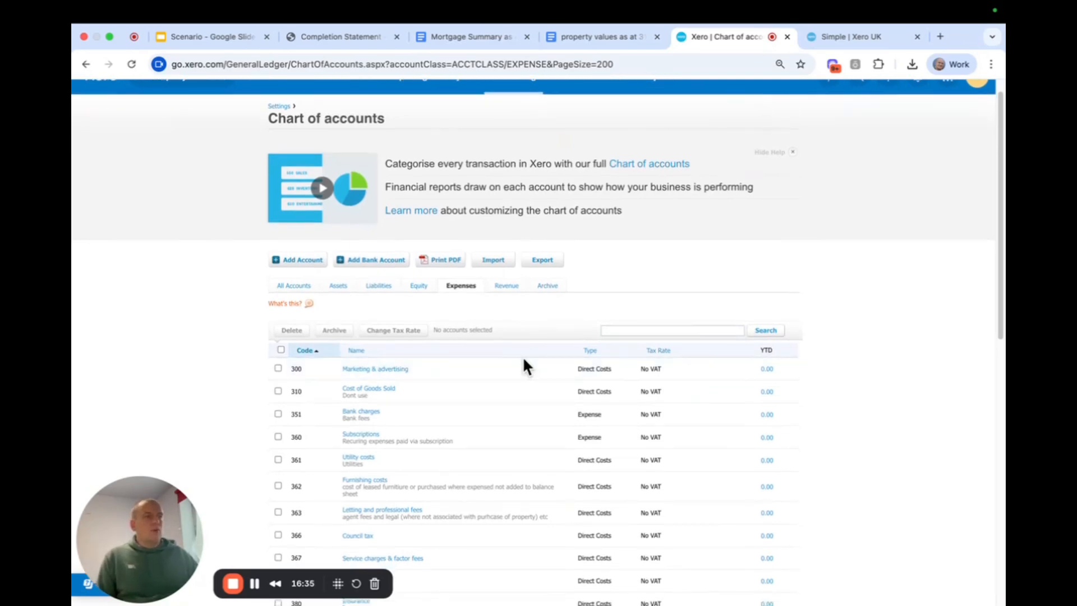
{"action": "scroll", "coordinate": [822, 359], "scroll_direction": "down", "scroll_amount": 3}
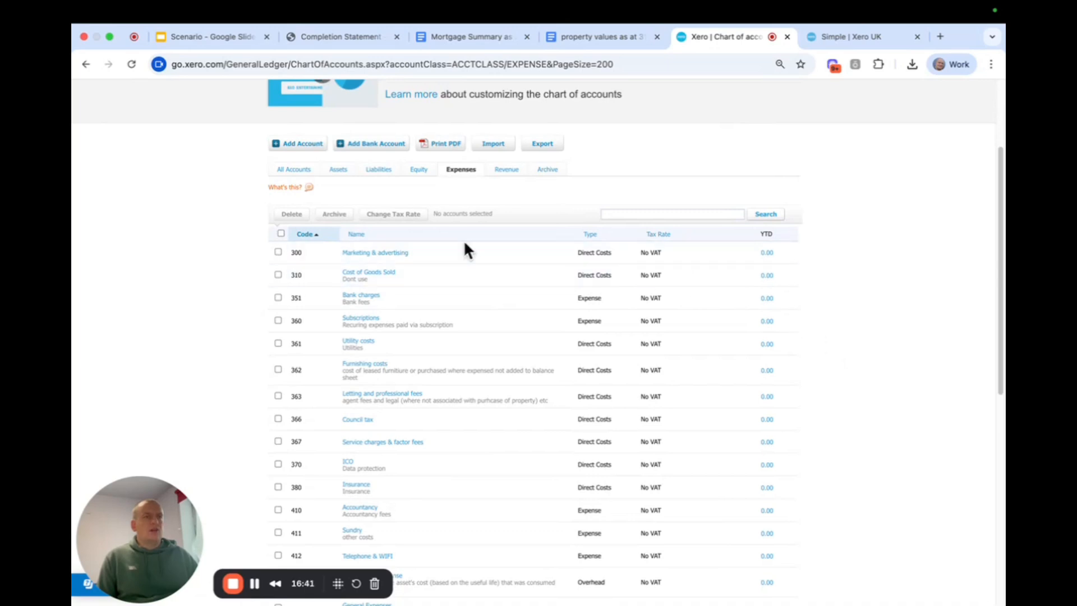
{"action": "scroll", "coordinate": [499, 263], "scroll_direction": "down", "scroll_amount": 1}
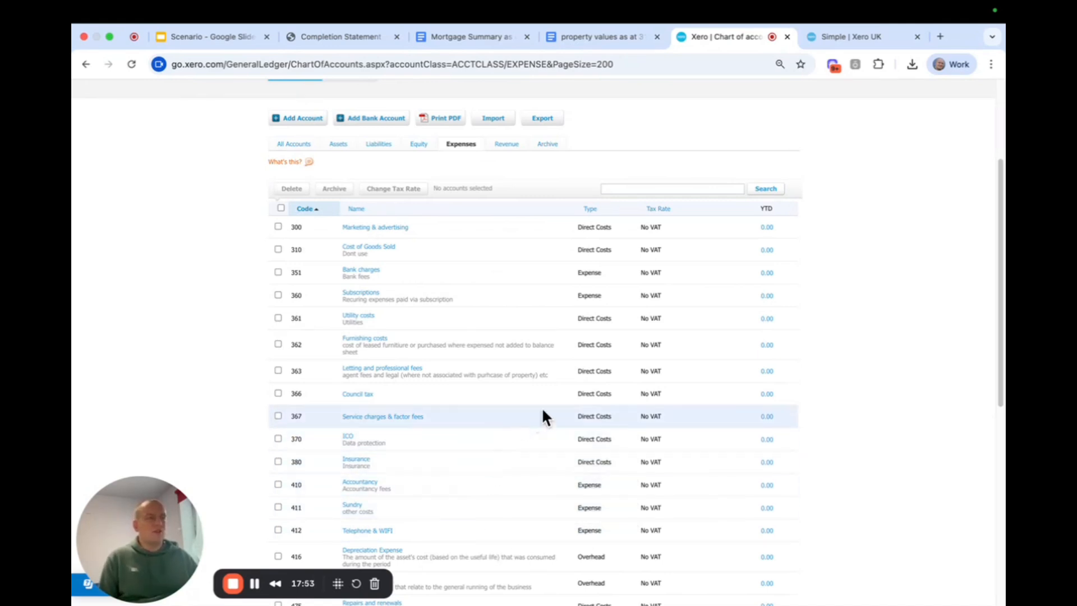
{"action": "scroll", "coordinate": [617, 412], "scroll_direction": "down", "scroll_amount": 1}
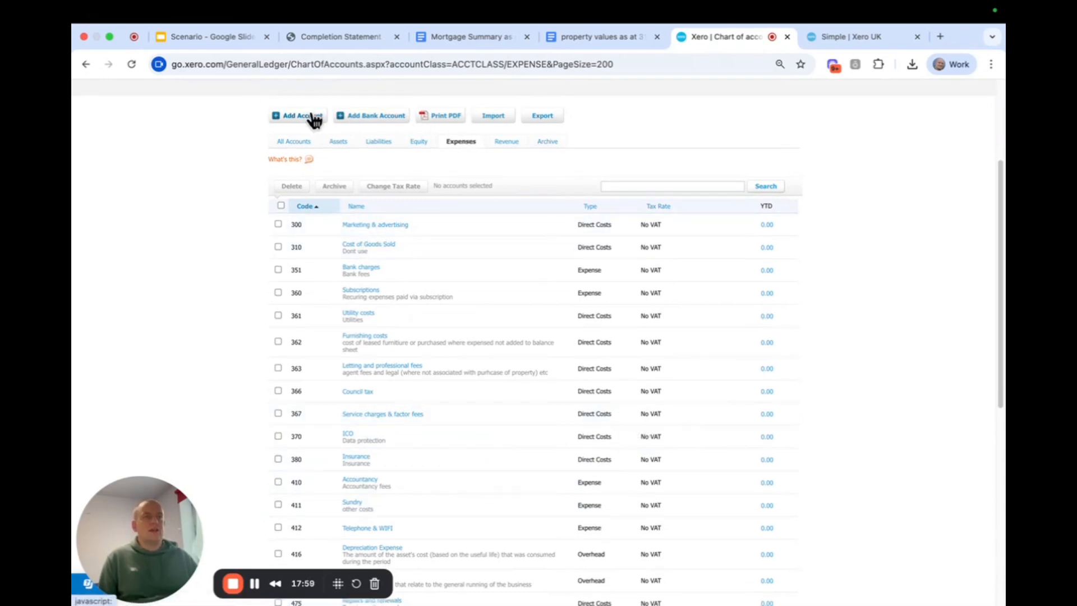
View the blank new account form and the details of the Marketing & advertising account, closing both without changes
{"action": "left_click", "coordinate": [314, 116]}
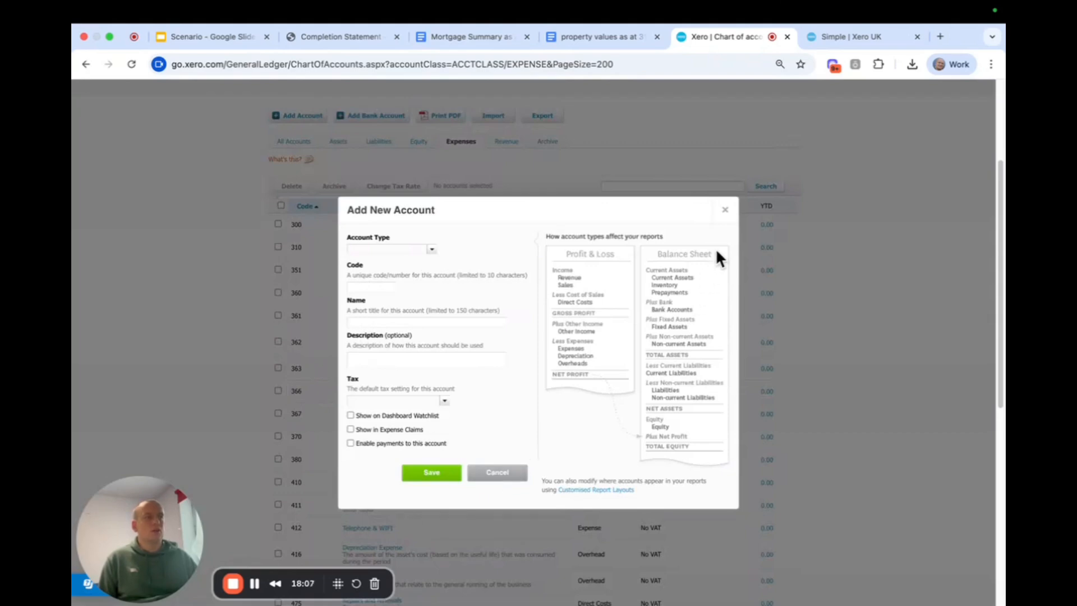
{"action": "left_click", "coordinate": [732, 212]}
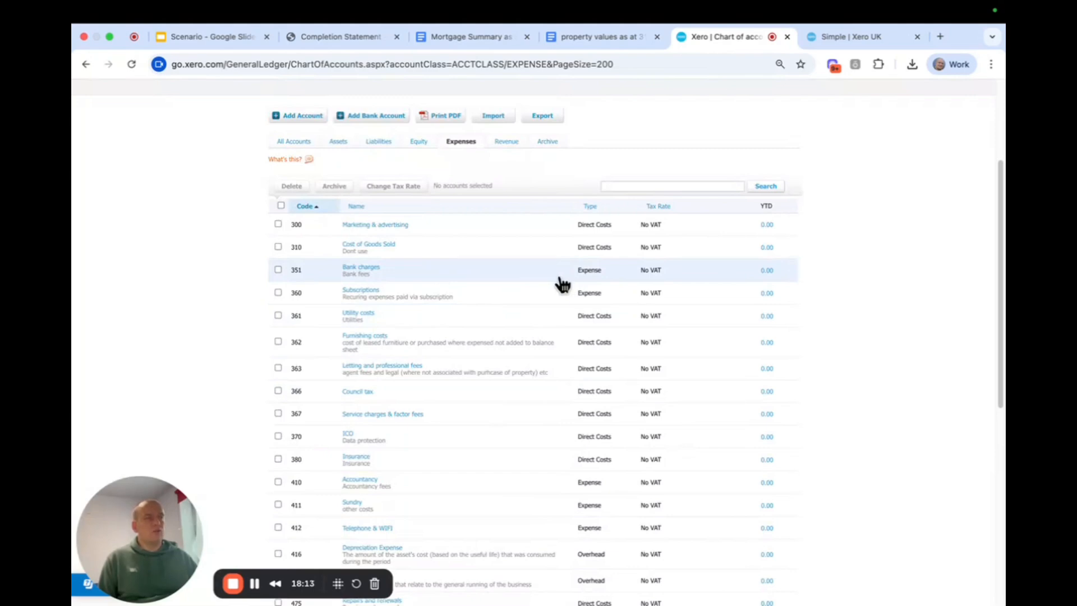
{"action": "left_click", "coordinate": [375, 226]}
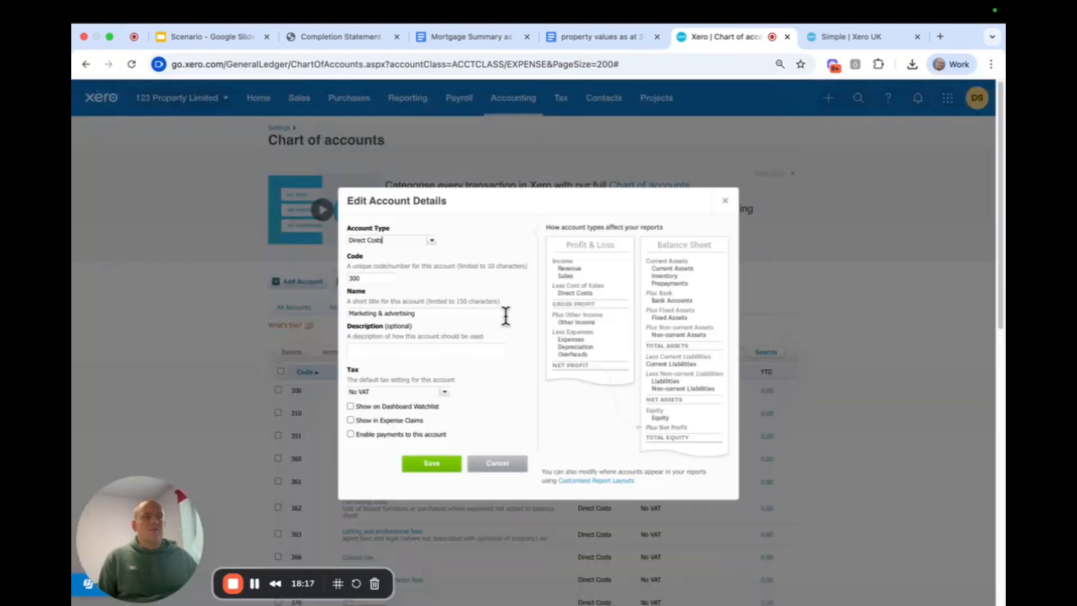
{"action": "left_click", "coordinate": [726, 201]}
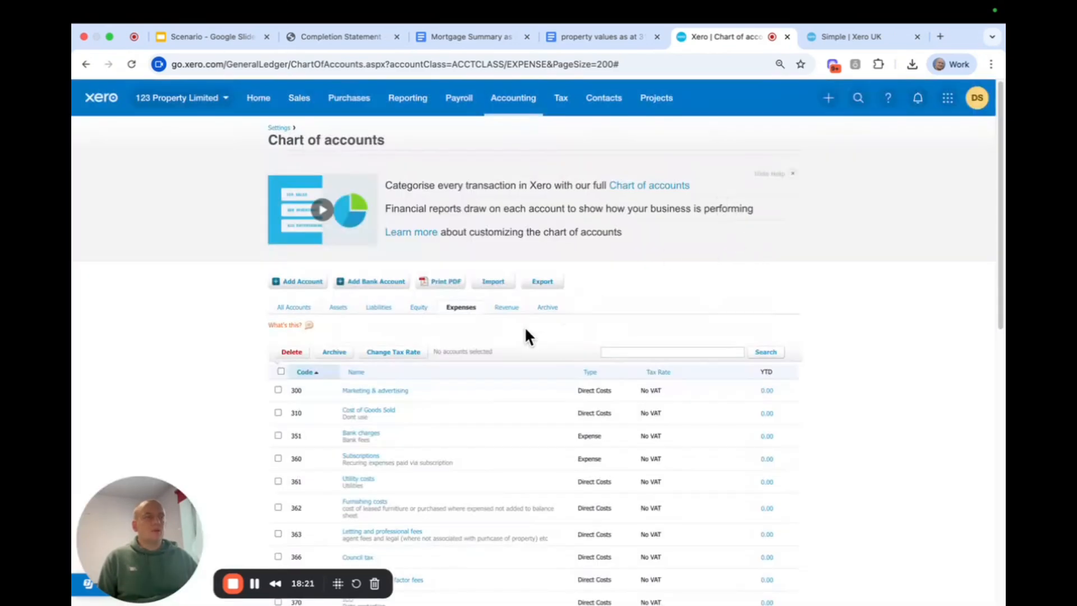